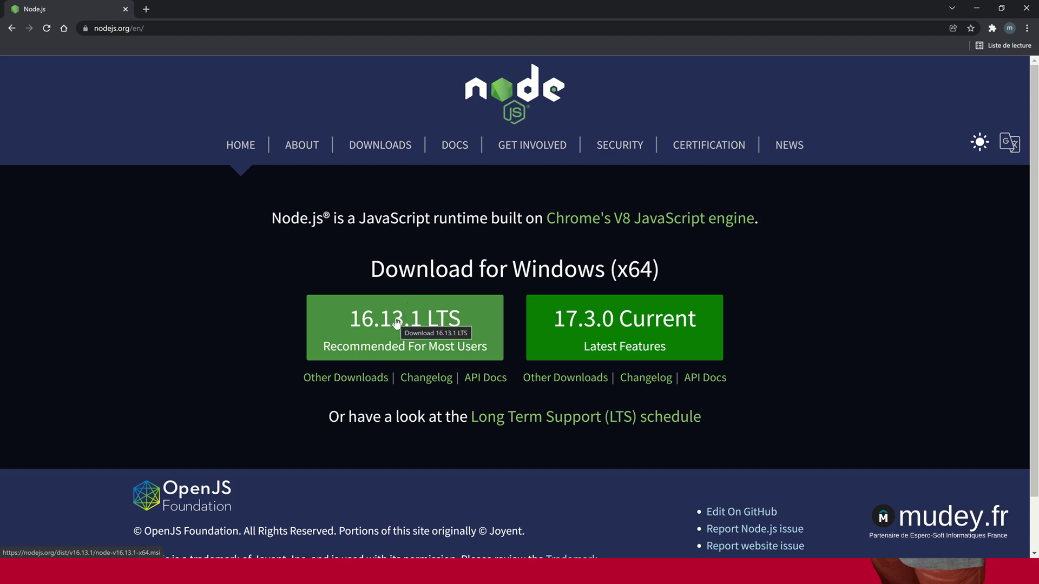
- Download the 16.13.1 LTS Windows installer of Node.js and show the downloaded file in its folder
{"action": "left_click", "coordinate": [396, 322]}
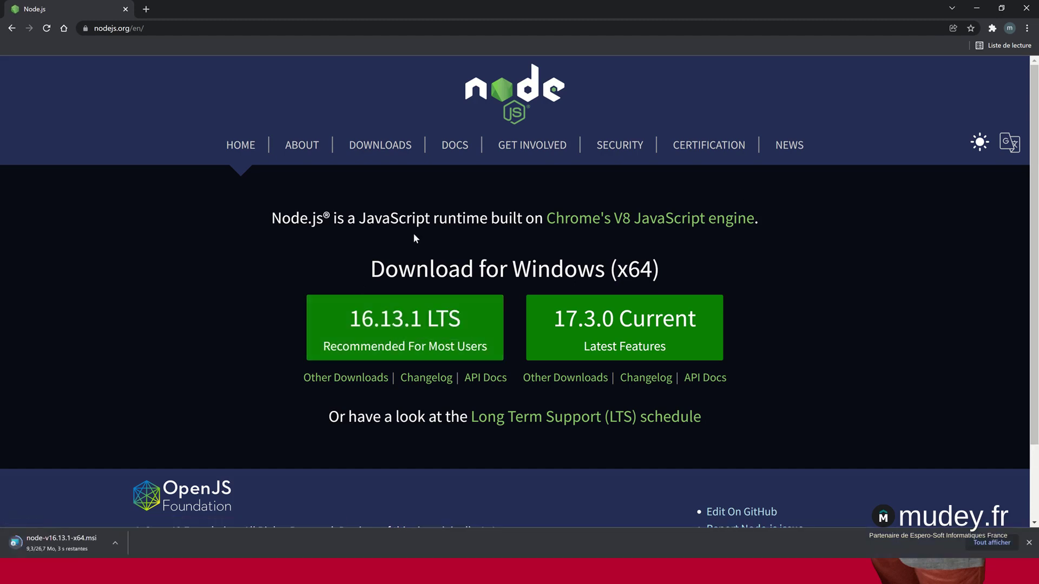
{"action": "left_click_drag", "start_coordinate": [416, 269], "coordinate": [689, 274]}
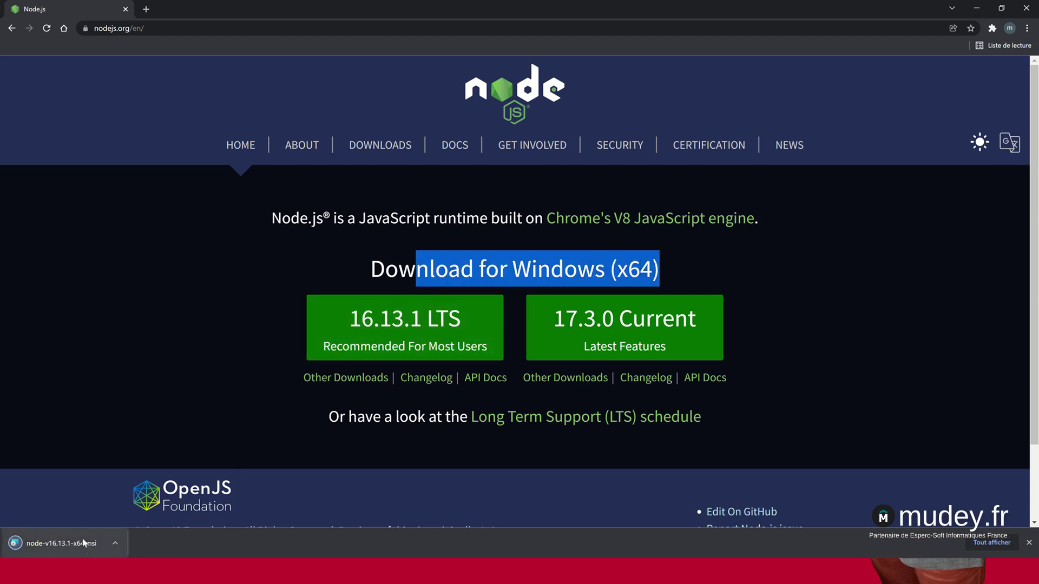
{"action": "left_click", "coordinate": [111, 539]}
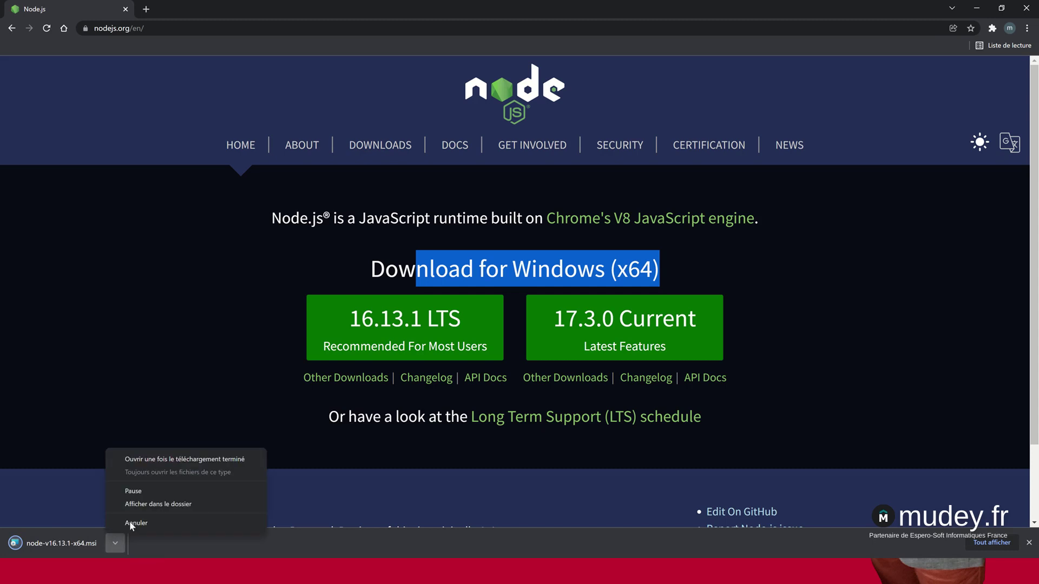
{"action": "left_click", "coordinate": [156, 504]}
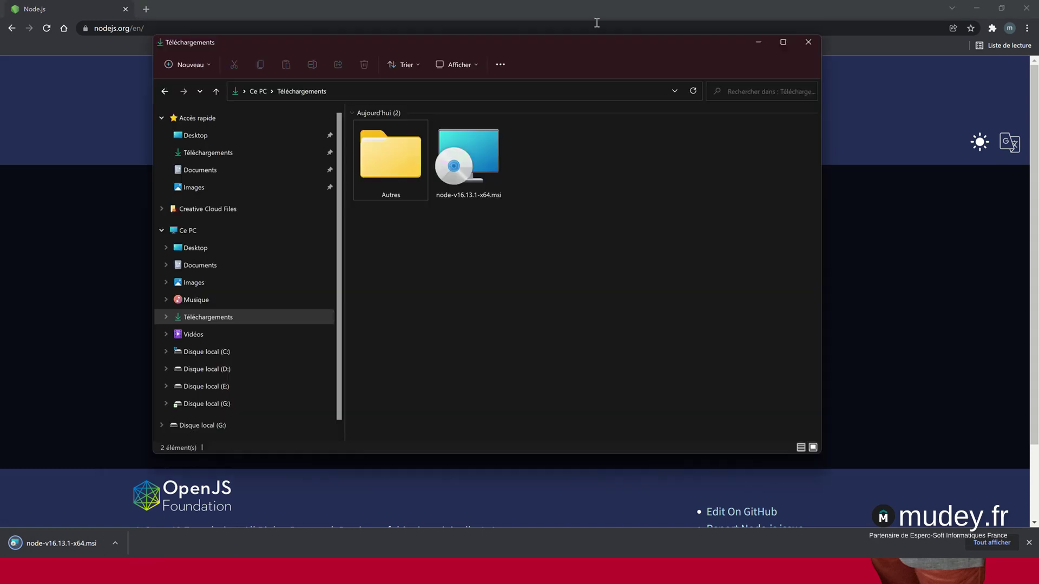
- Launch node-v16.13.1-x64.msi, minimize the windows behind the setup wizard, and proceed past its welcome page
{"action": "double_click", "coordinate": [473, 176]}
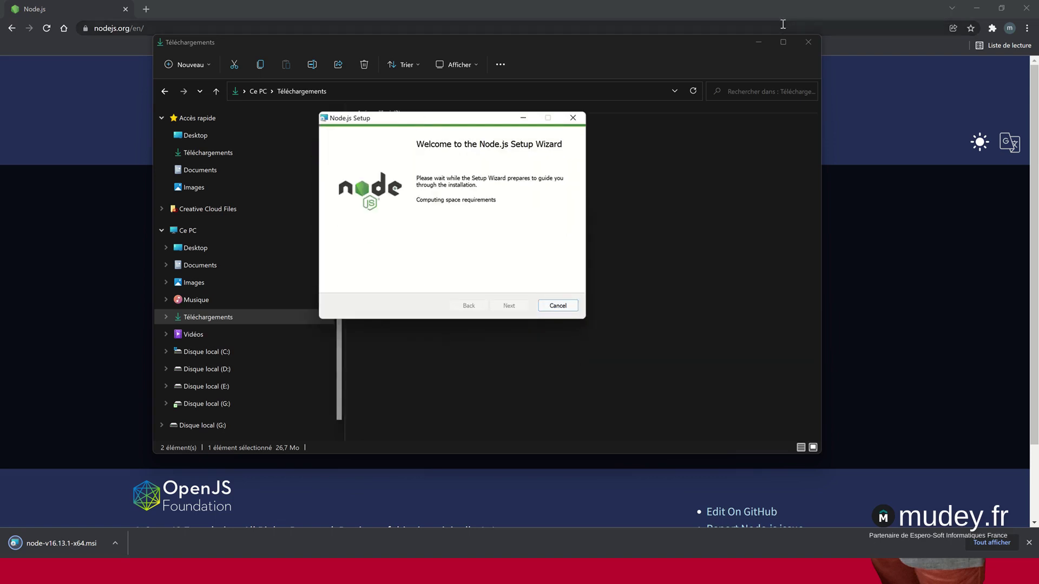
{"action": "left_click", "coordinate": [758, 41]}
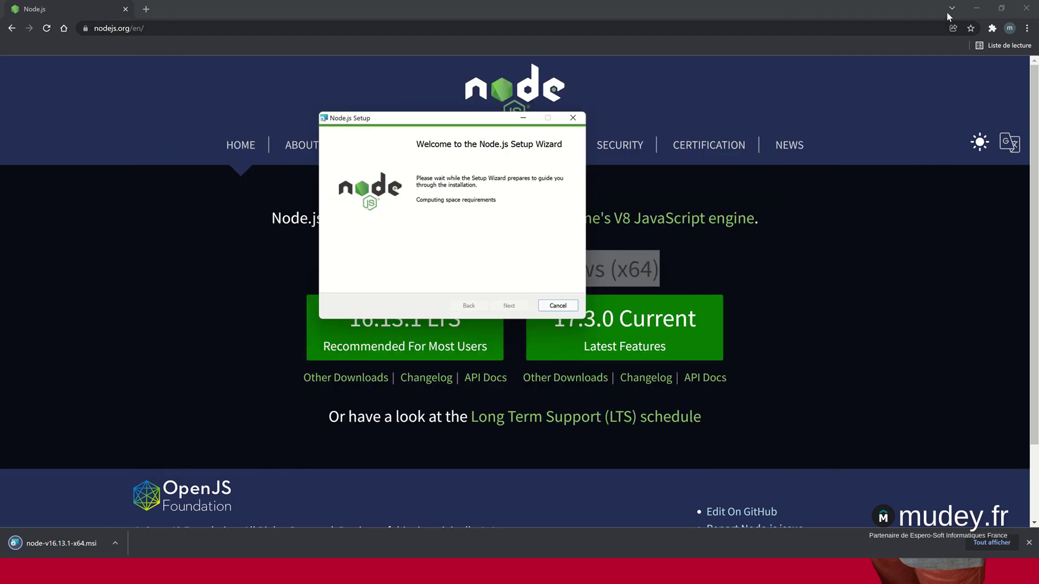
{"action": "left_click", "coordinate": [977, 7]}
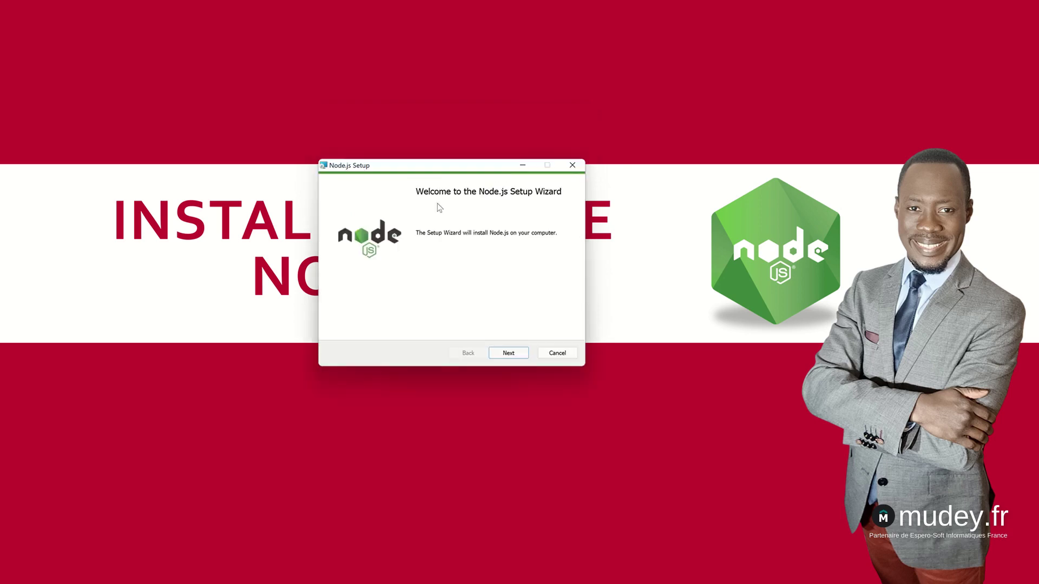
{"action": "left_click_drag", "start_coordinate": [442, 114], "coordinate": [487, 99]}
{"action": "left_click", "coordinate": [560, 291]}
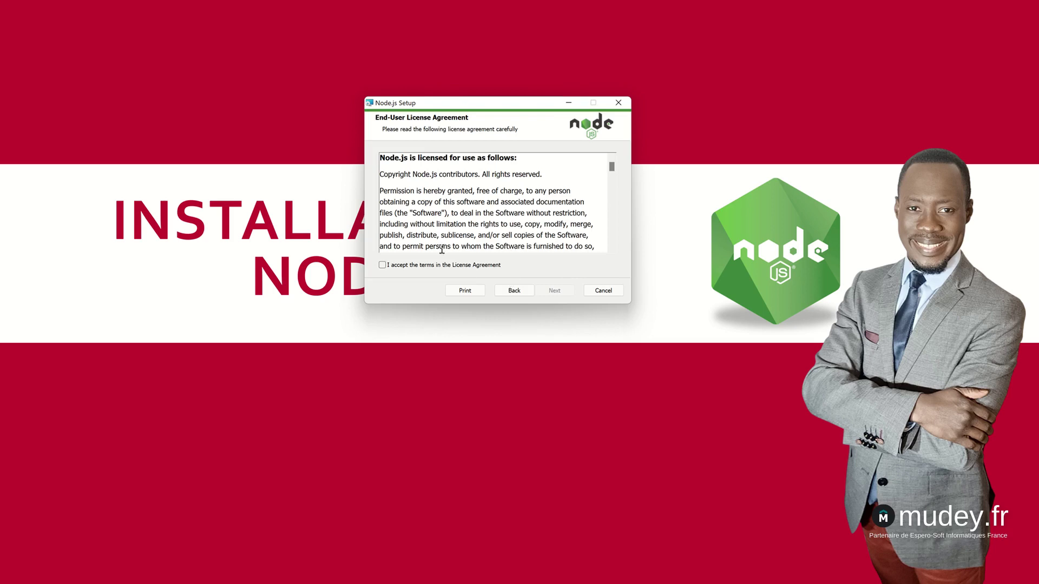
- Review the Node.js end-user license agreement, accept its terms and continue
{"action": "scroll", "coordinate": [525, 171], "scroll_direction": "down", "scroll_amount": 4}
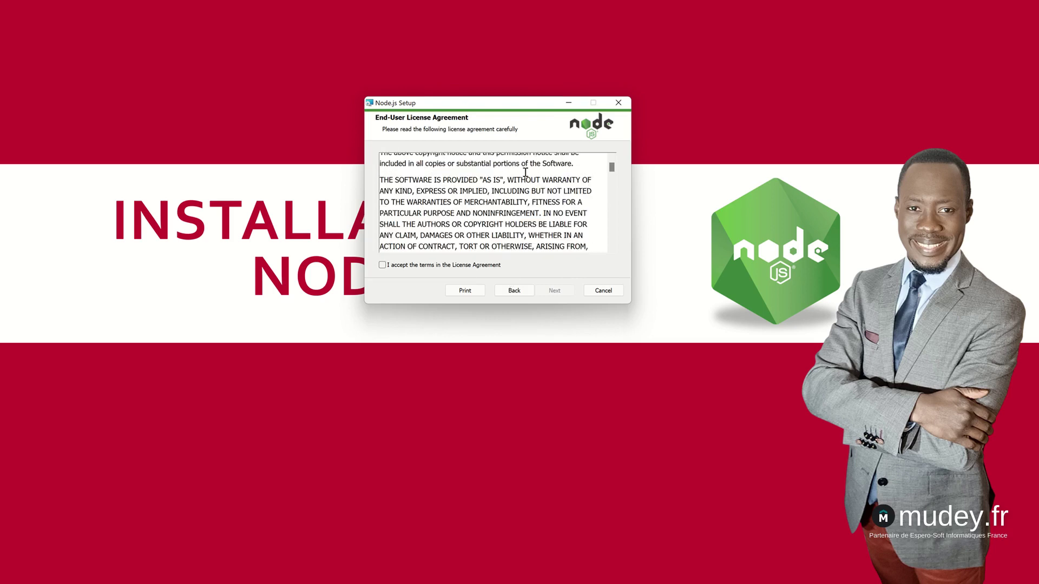
{"action": "scroll", "coordinate": [525, 171], "scroll_direction": "down", "scroll_amount": 9}
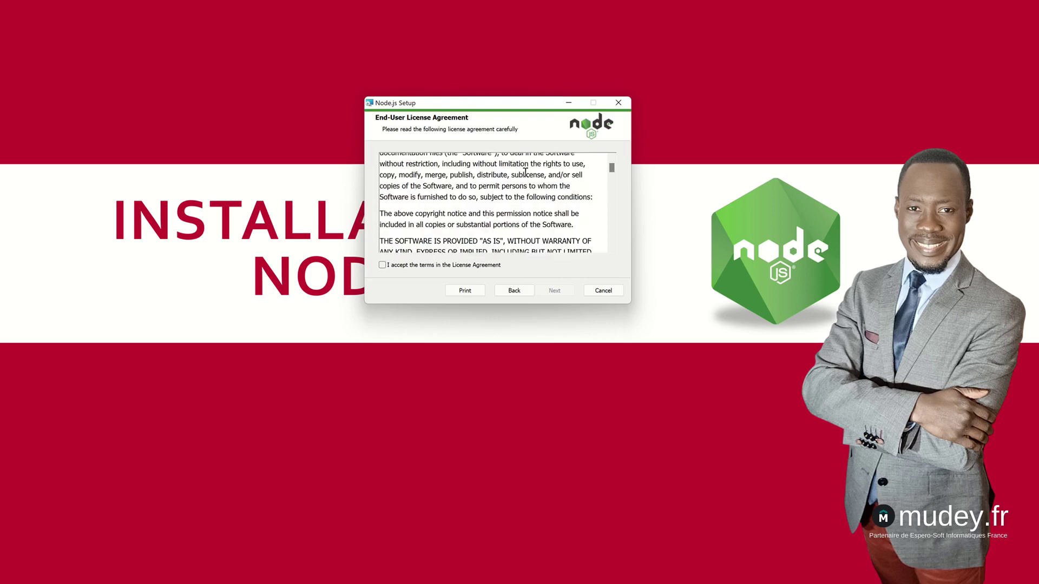
{"action": "left_click", "coordinate": [384, 266]}
{"action": "left_click", "coordinate": [554, 291]}
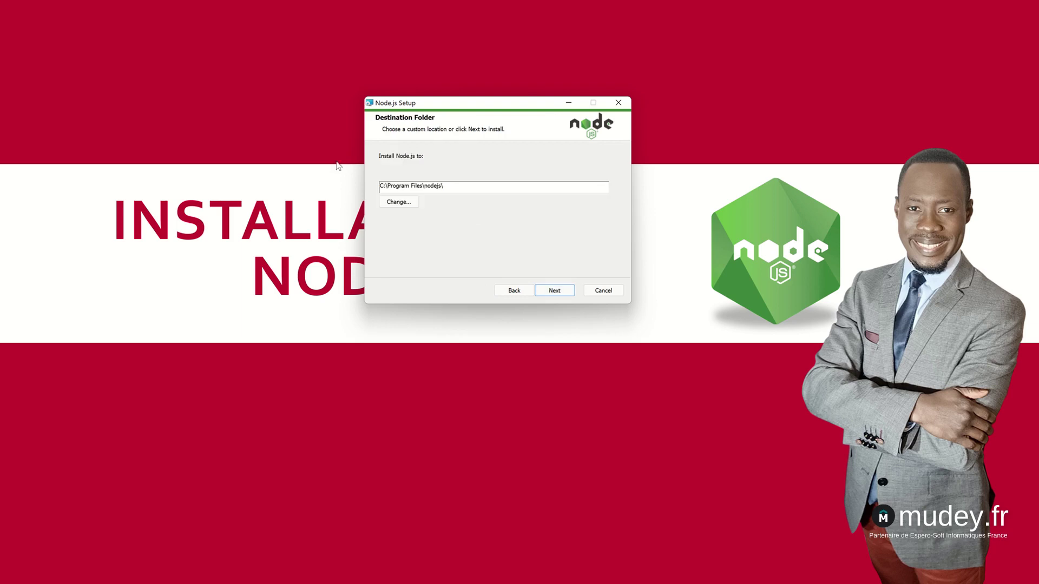
- Keep C:\Program Files\nodejs\ as the destination folder and continue with the default set of features
{"action": "double_click", "coordinate": [459, 184]}
{"action": "left_click", "coordinate": [565, 294]}
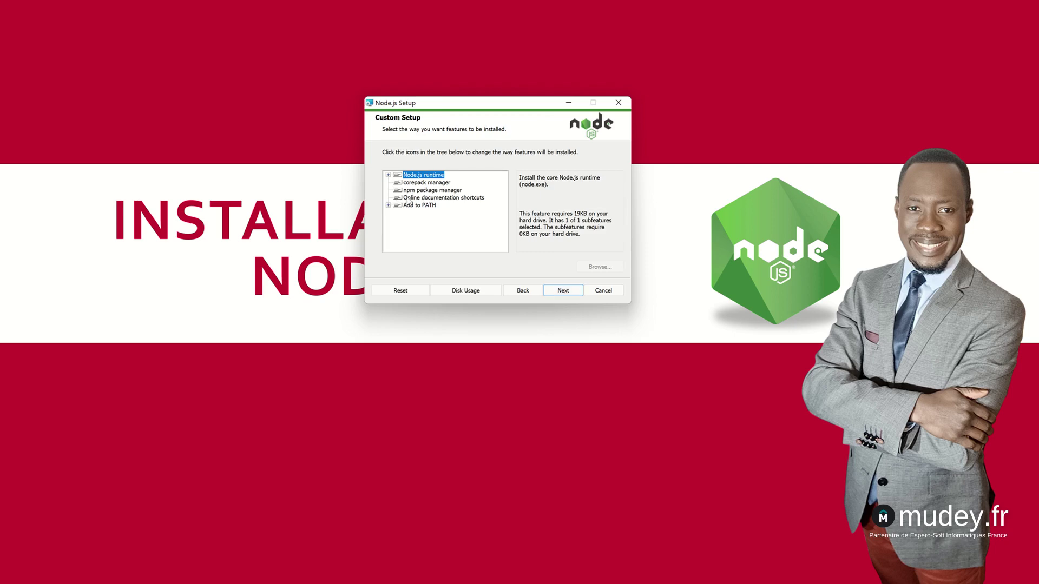
{"action": "left_click", "coordinate": [388, 206]}
{"action": "left_click", "coordinate": [577, 294]}
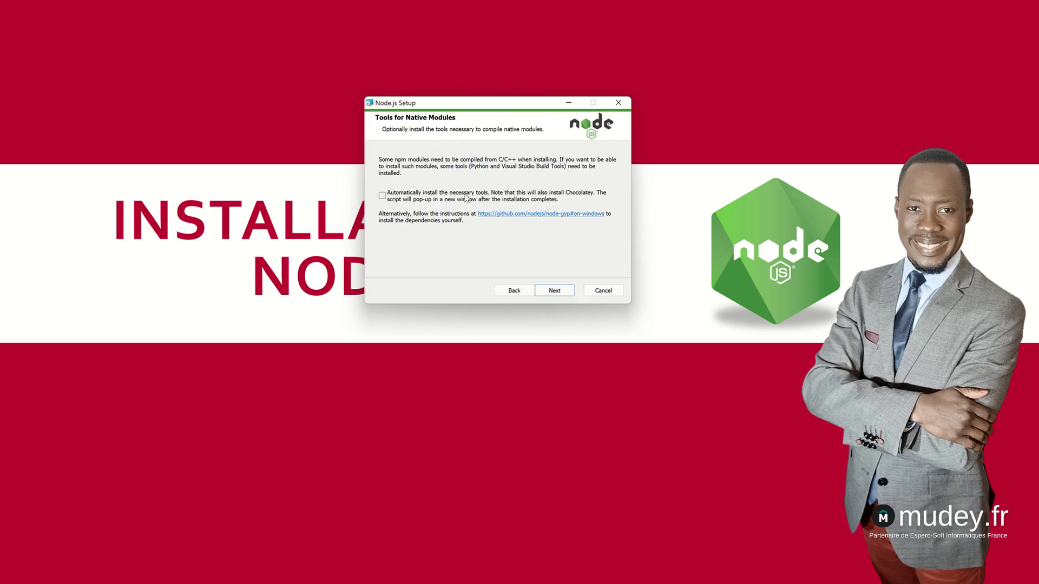
- Enable automatic installation of the tools for native modules, install Node.js and finish the setup wizard
{"action": "left_click", "coordinate": [382, 196]}
{"action": "left_click", "coordinate": [554, 291]}
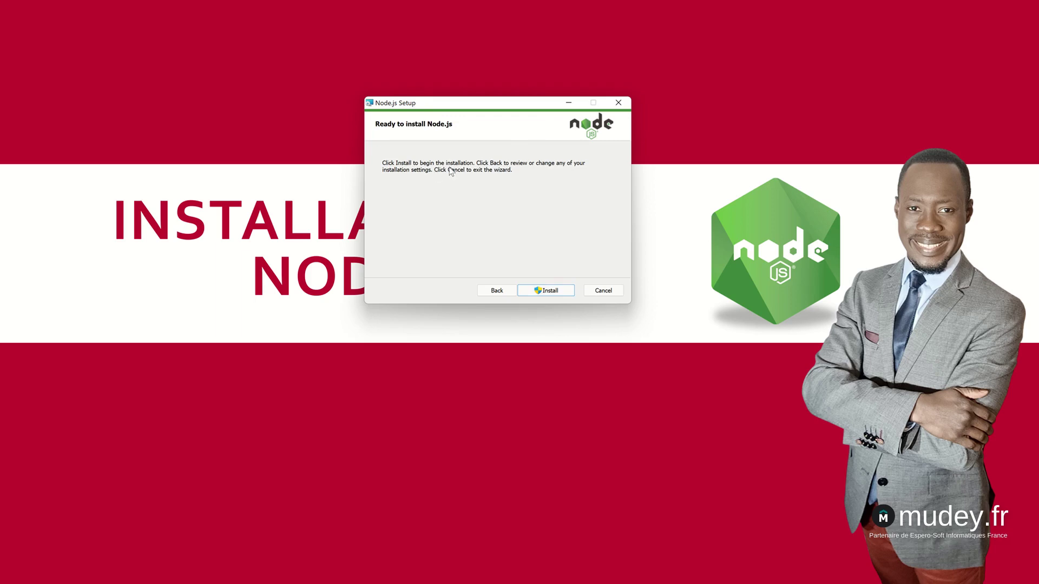
{"action": "left_click", "coordinate": [539, 292]}
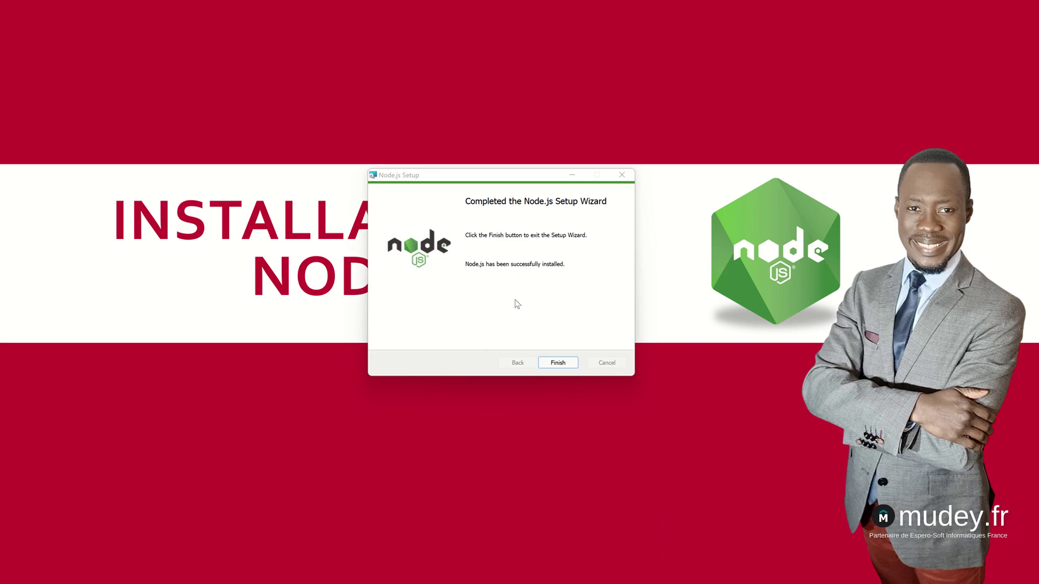
{"action": "left_click", "coordinate": [555, 363]}
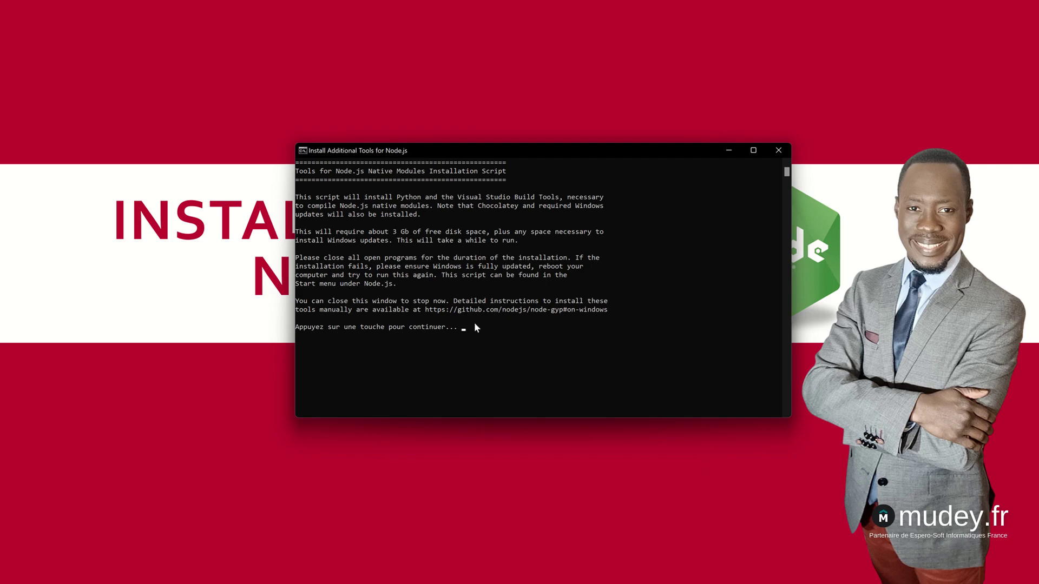
- Continue through both pauses of the additional tools script to start installing Python and the Visual Studio Build Tools
{"action": "left_click", "coordinate": [524, 344]}
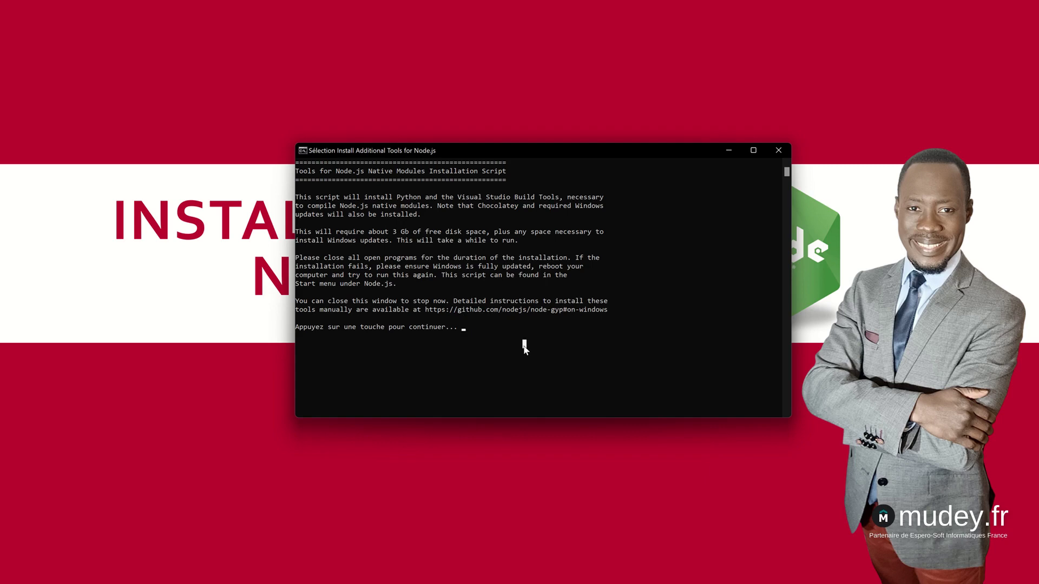
{"action": "key", "text": "Return"}
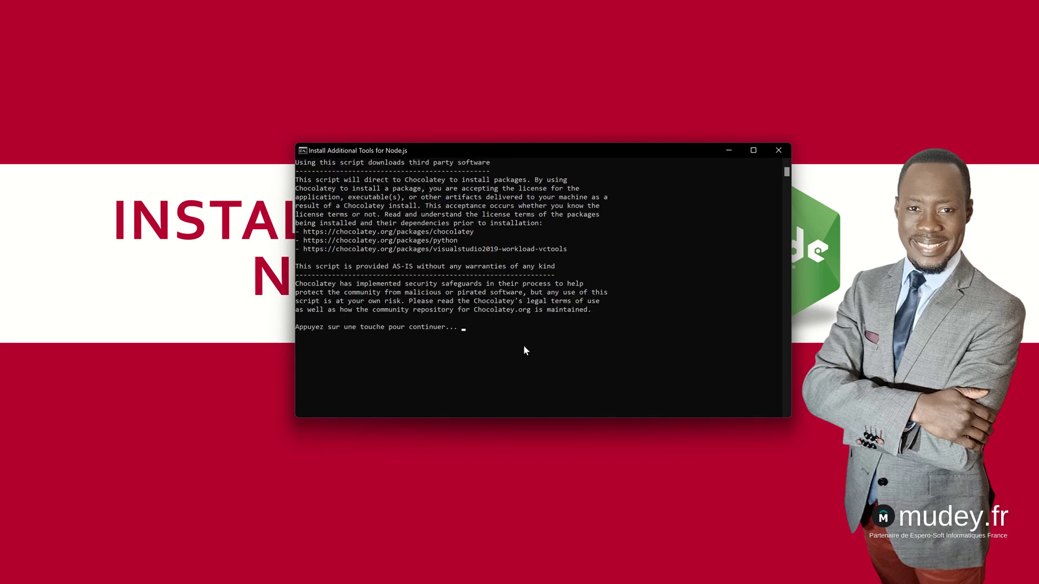
{"action": "key", "text": "Return"}
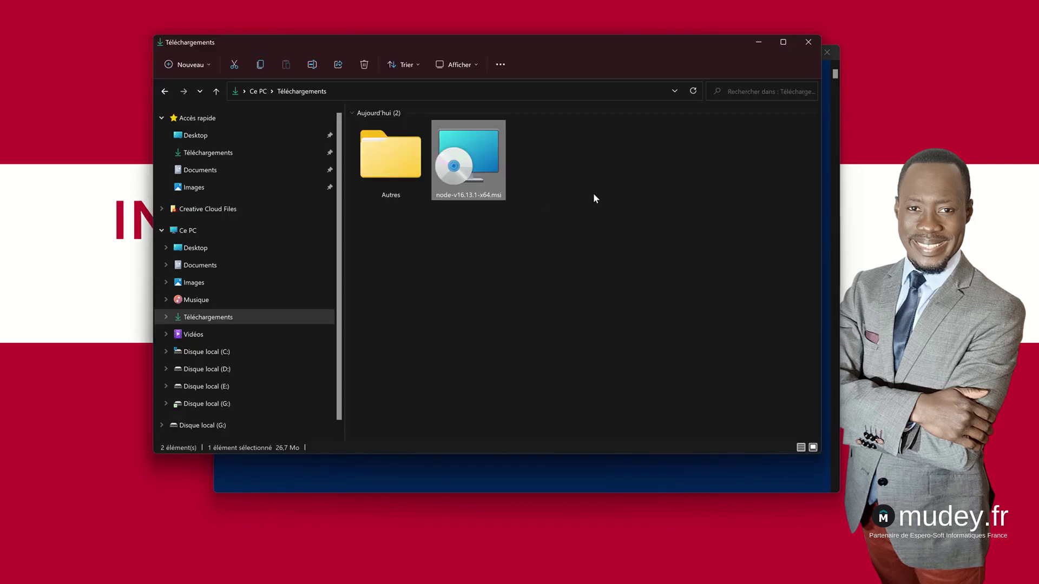
- Open Git Bash in the Téléchargements folder, maximize its window and enlarge the terminal text
{"action": "right_click", "coordinate": [593, 193]}
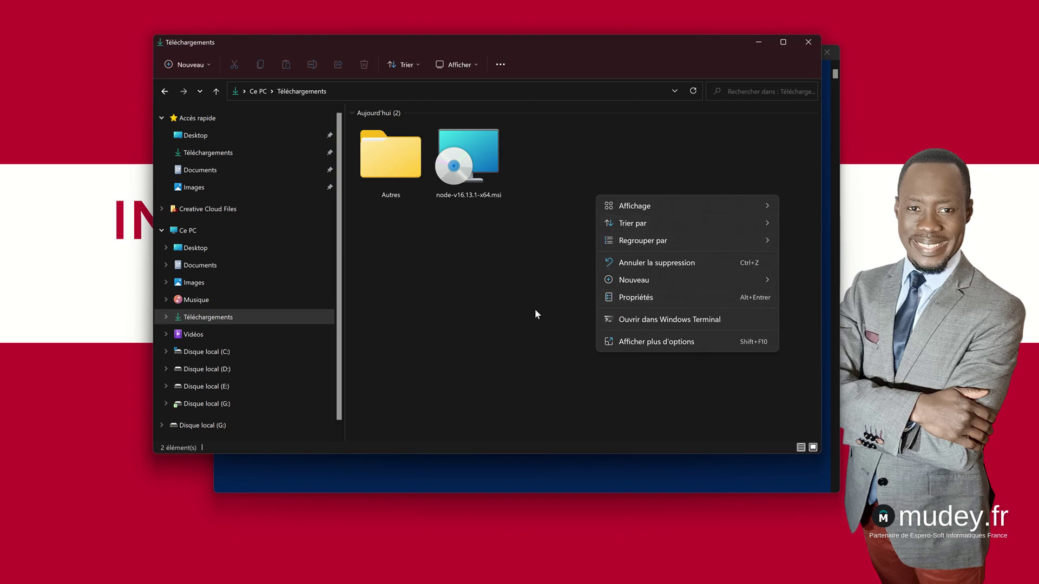
{"action": "left_click", "coordinate": [610, 342]}
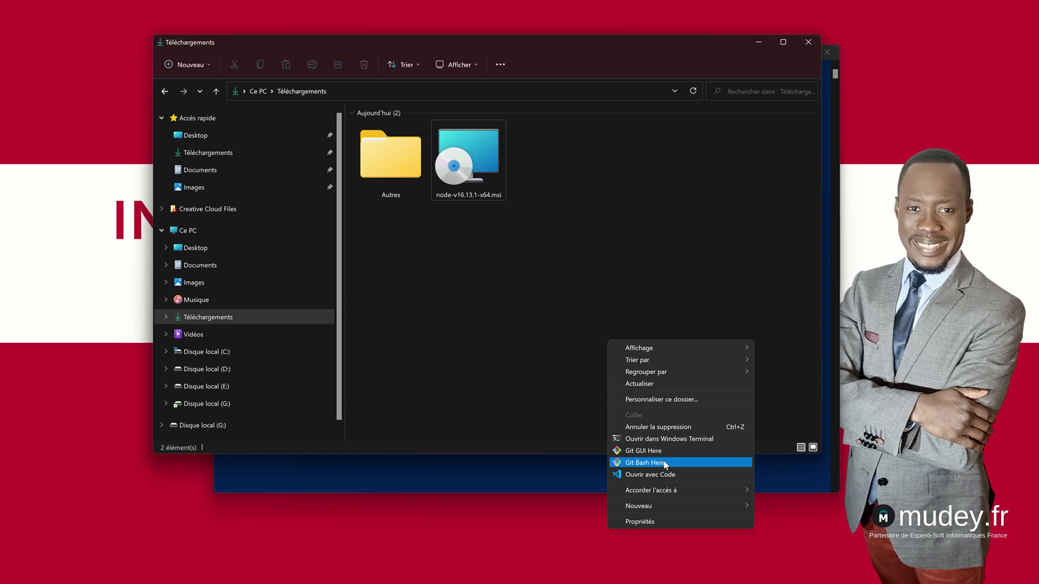
{"action": "left_click", "coordinate": [665, 463]}
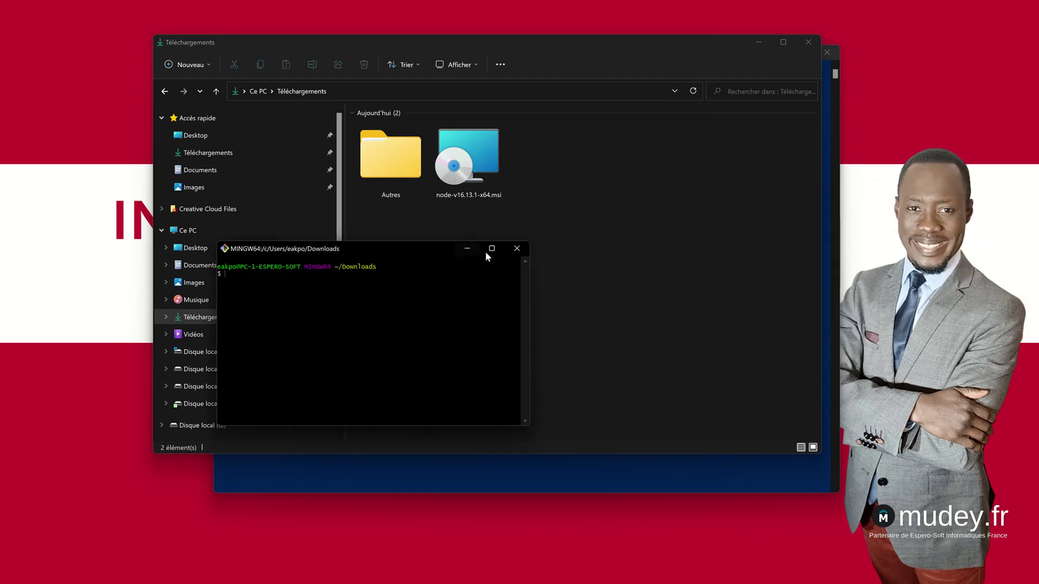
{"action": "left_click", "coordinate": [491, 249]}
{"action": "scroll", "coordinate": [491, 300], "scroll_direction": "up", "scroll_amount": 13}
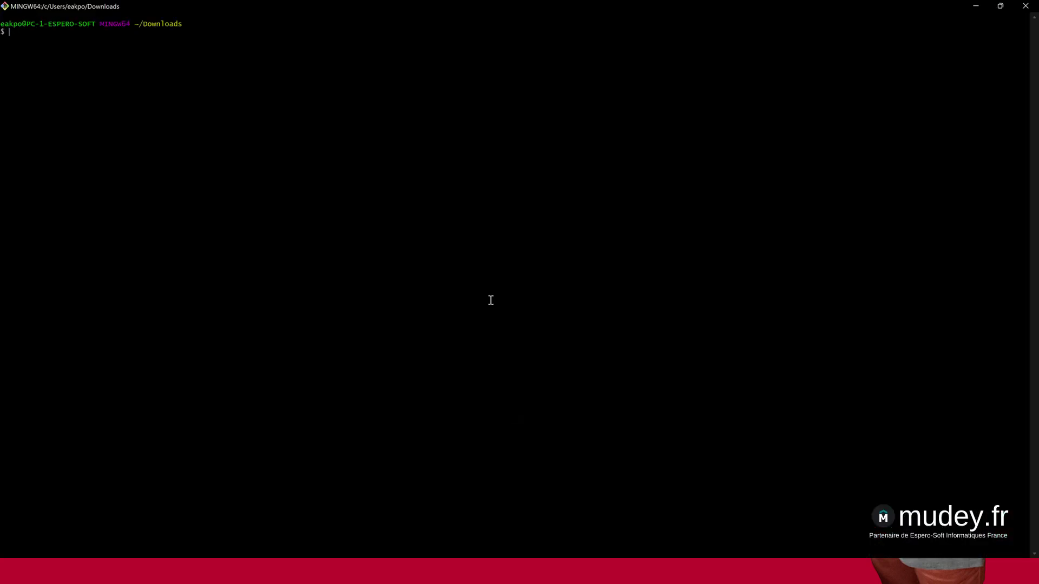
{"action": "scroll", "coordinate": [491, 300], "scroll_direction": "up", "scroll_amount": 8}
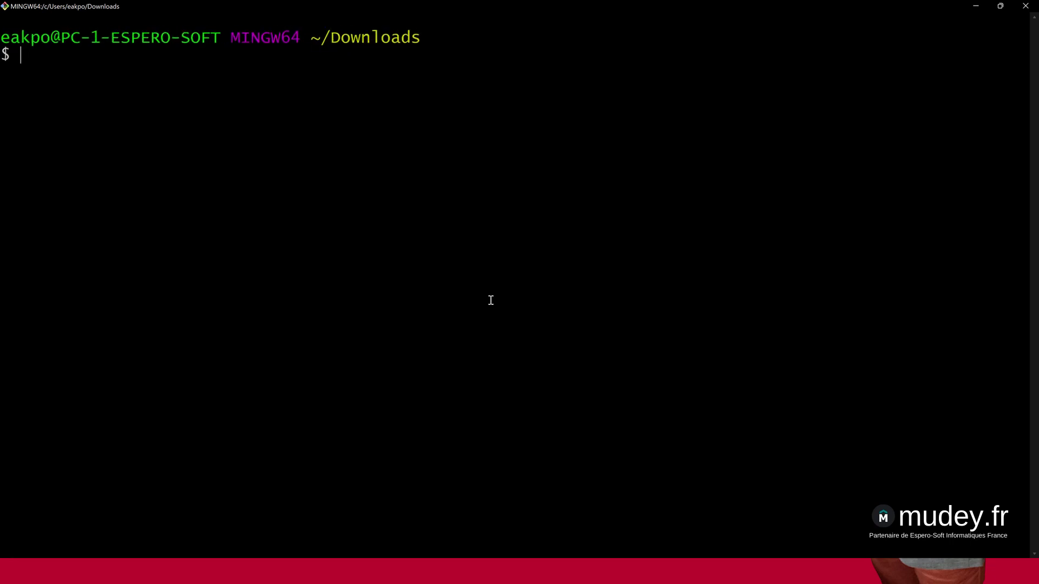
{"action": "scroll", "coordinate": [491, 300], "scroll_direction": "up", "scroll_amount": 3}
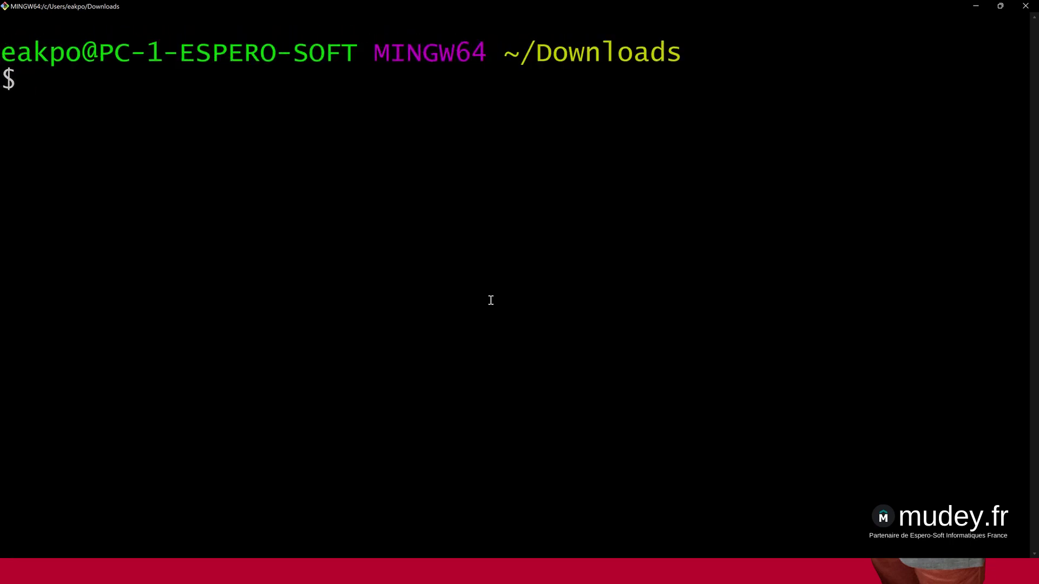
- Check the installed Node.js version with node -v and highlight the version line
{"action": "type", "text": "node"}
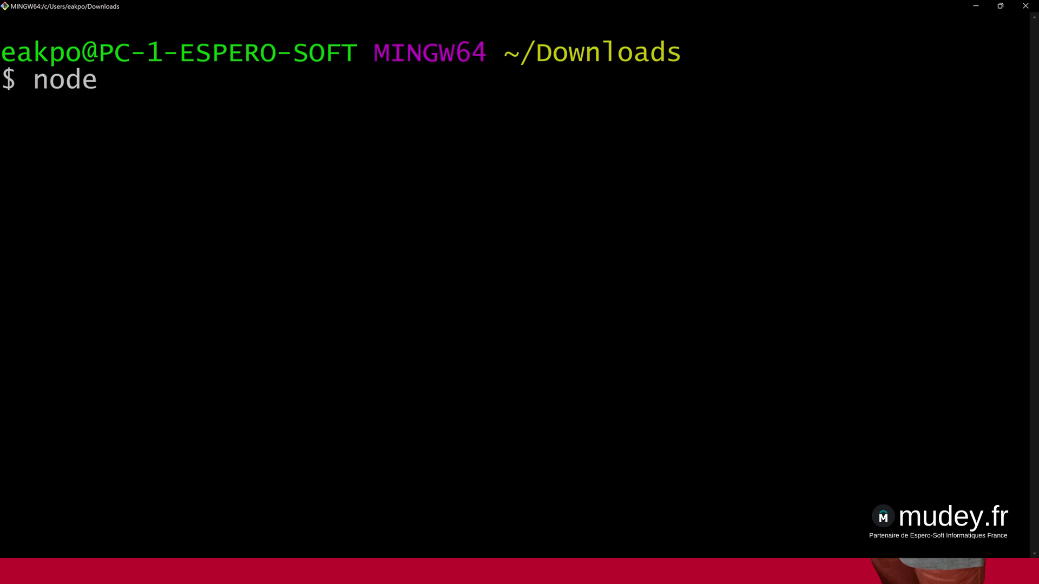
{"action": "type", "text": " -v"}
{"action": "key", "text": "Return"}
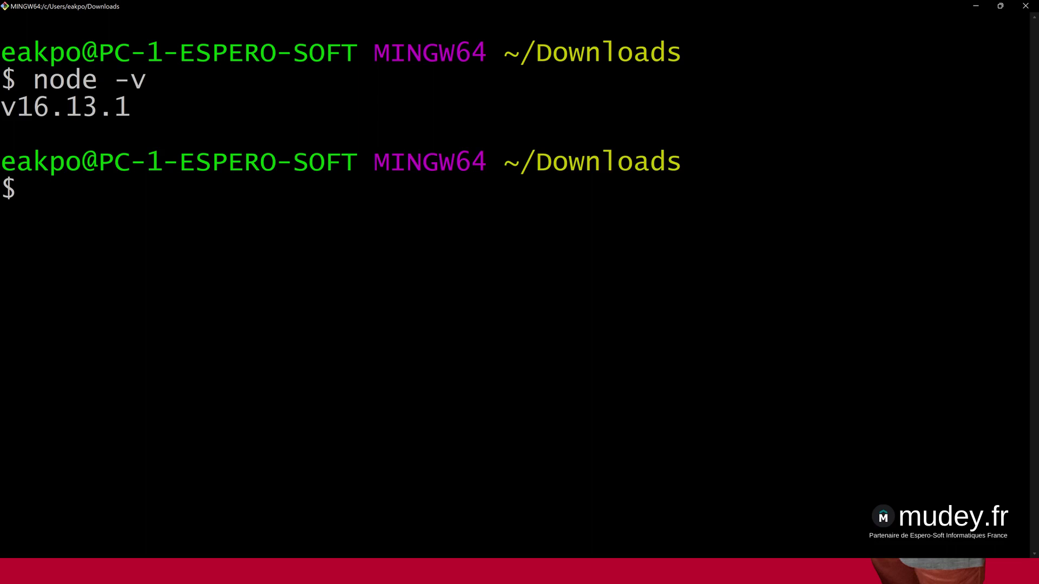
{"action": "left_click_drag", "start_coordinate": [4, 105], "coordinate": [130, 105]}
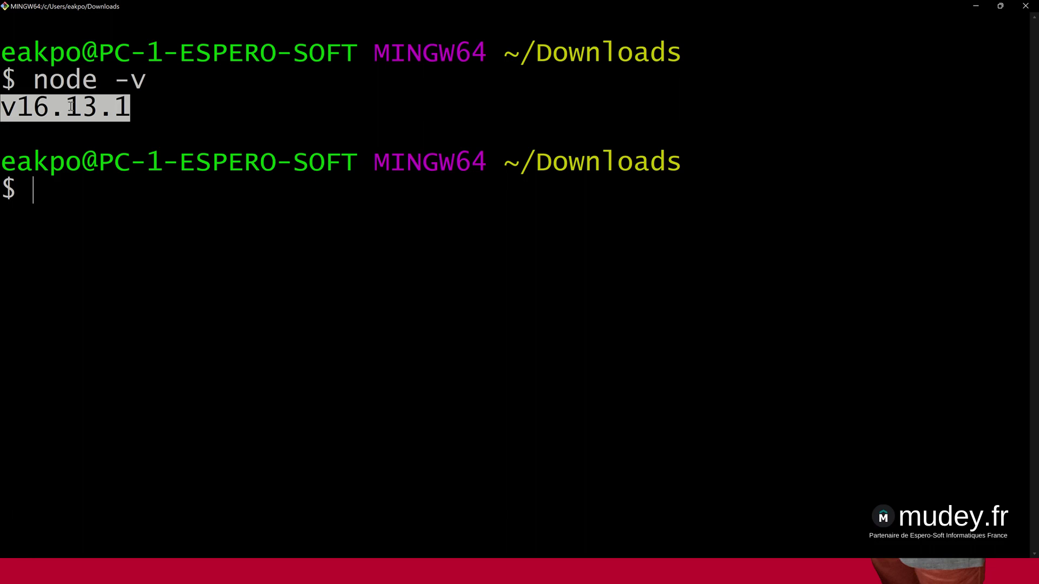
{"action": "left_click", "coordinate": [71, 106]}
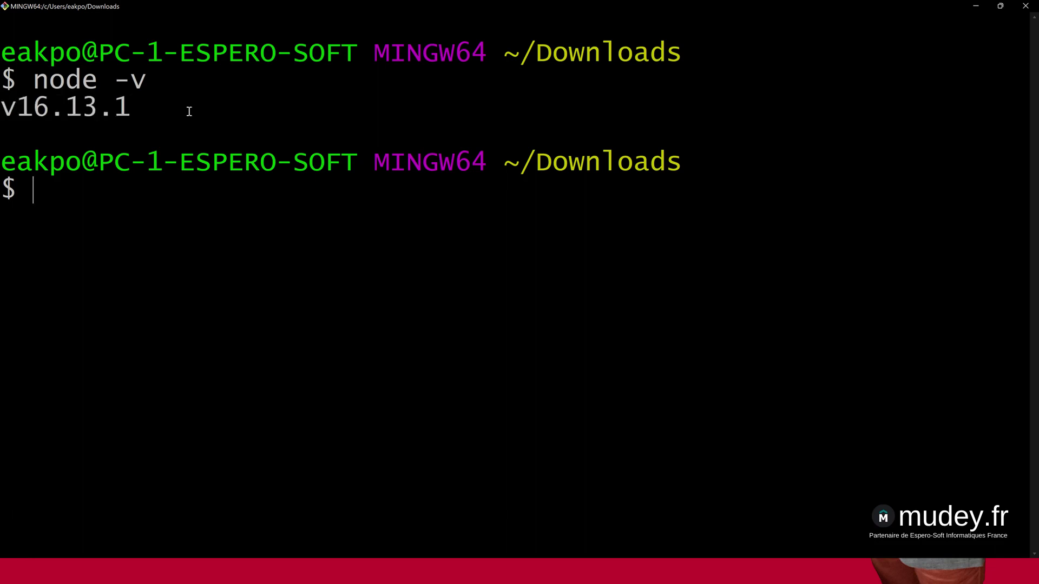
{"action": "left_click_drag", "start_coordinate": [141, 113], "coordinate": [2, 99]}
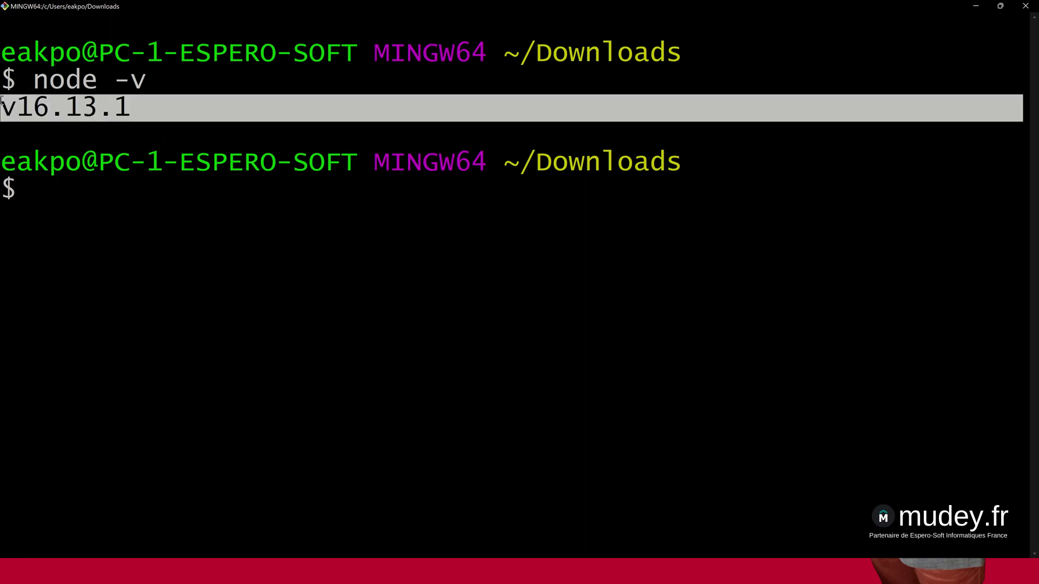
{"action": "left_click", "coordinate": [54, 185]}
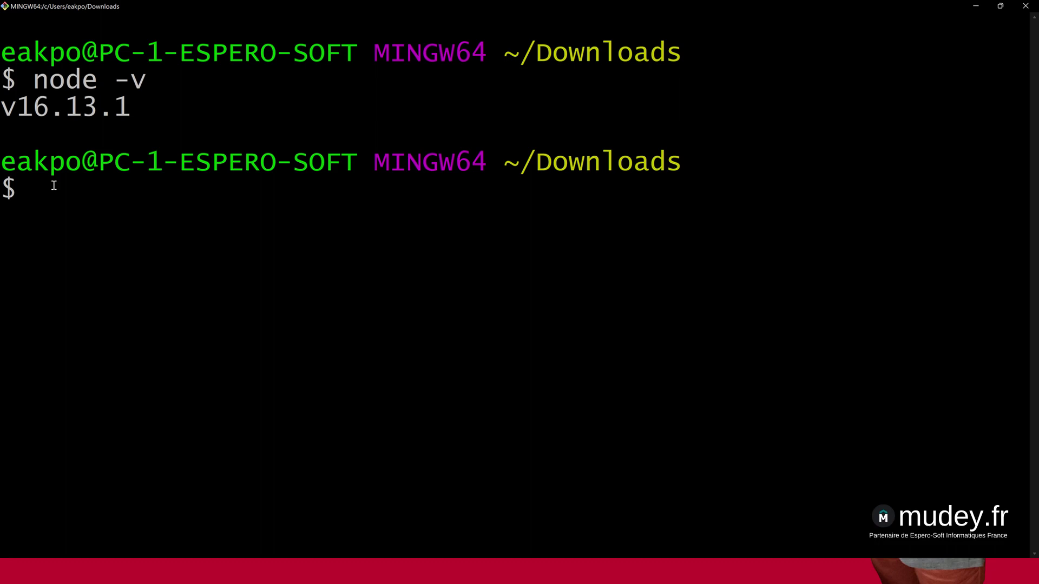
- Minimize Git Bash and create a folder named Test in the Téléchargements folder
{"action": "left_click", "coordinate": [975, 8]}
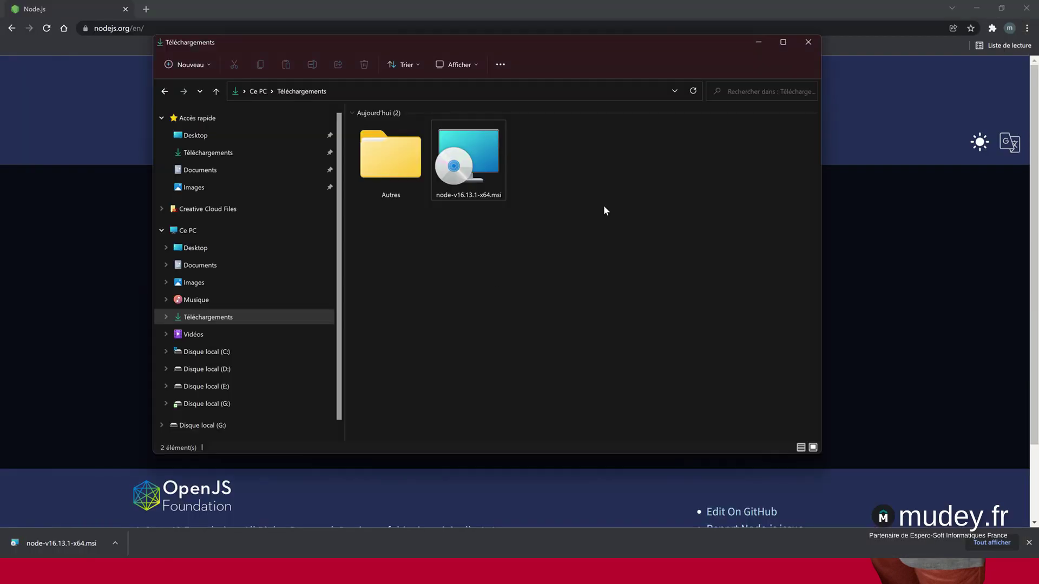
{"action": "right_click", "coordinate": [604, 206]}
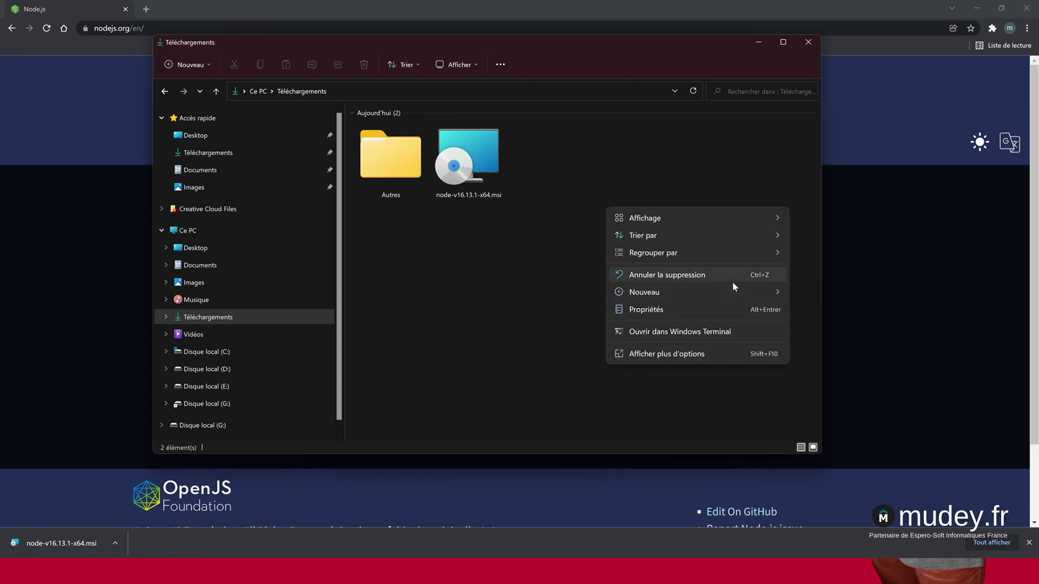
{"action": "mouse_move", "coordinate": [730, 292]}
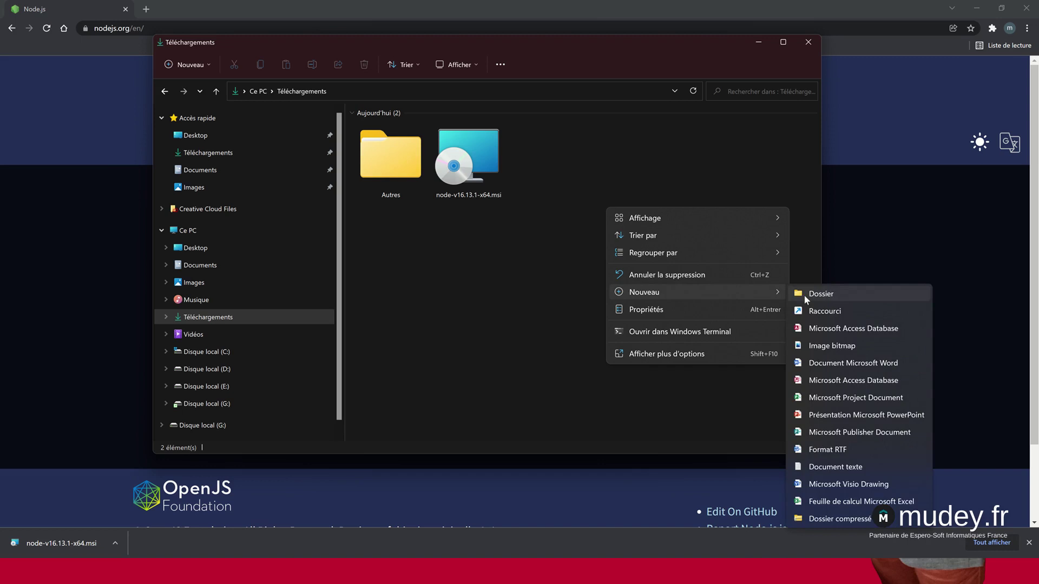
{"action": "left_click", "coordinate": [803, 295]}
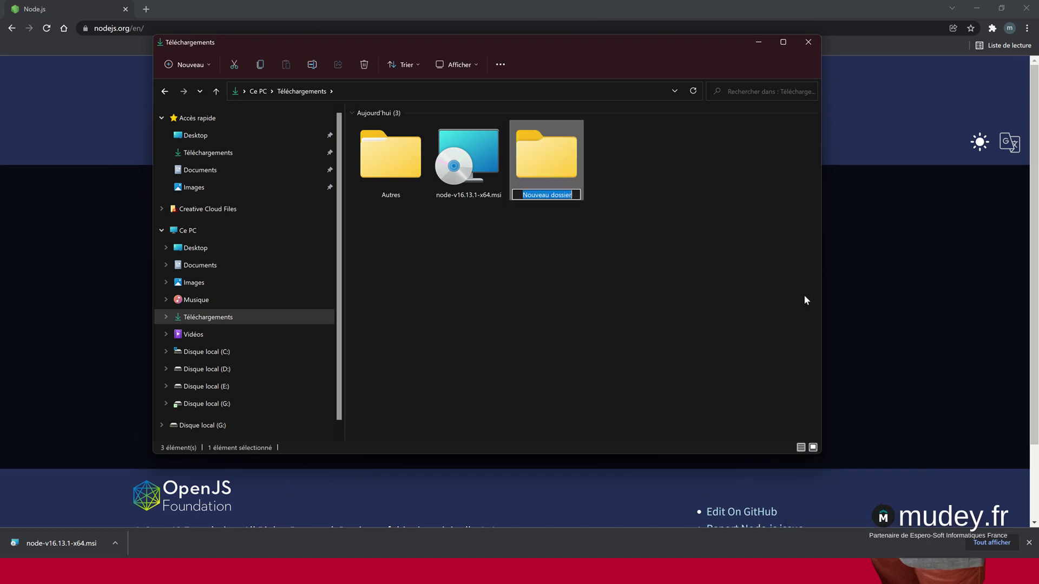
{"action": "type", "text": "tEST"}
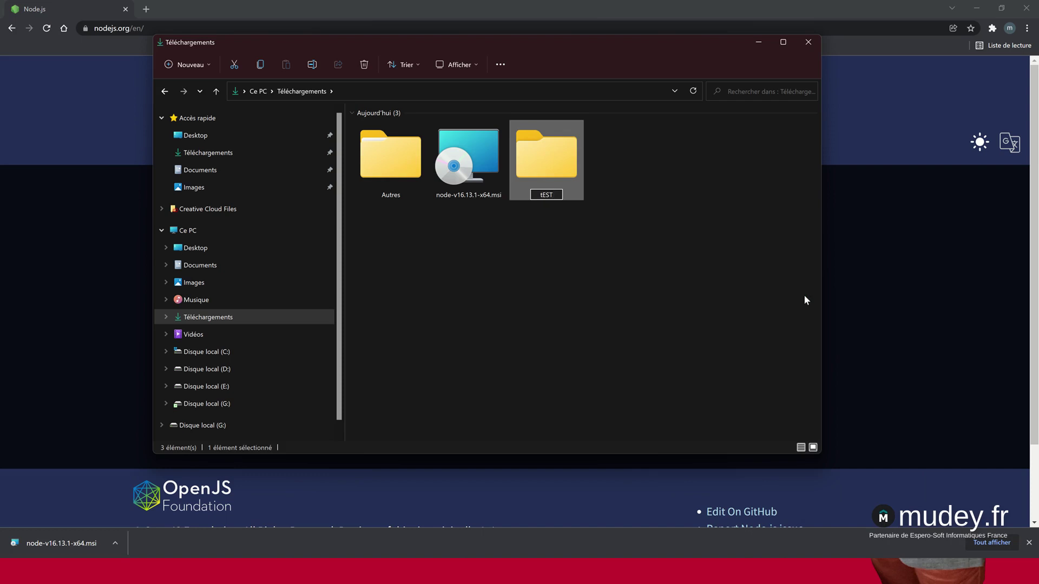
{"action": "key", "text": "ctrl+a"}
{"action": "type", "text": "Test"}
{"action": "key", "text": "Escape"}
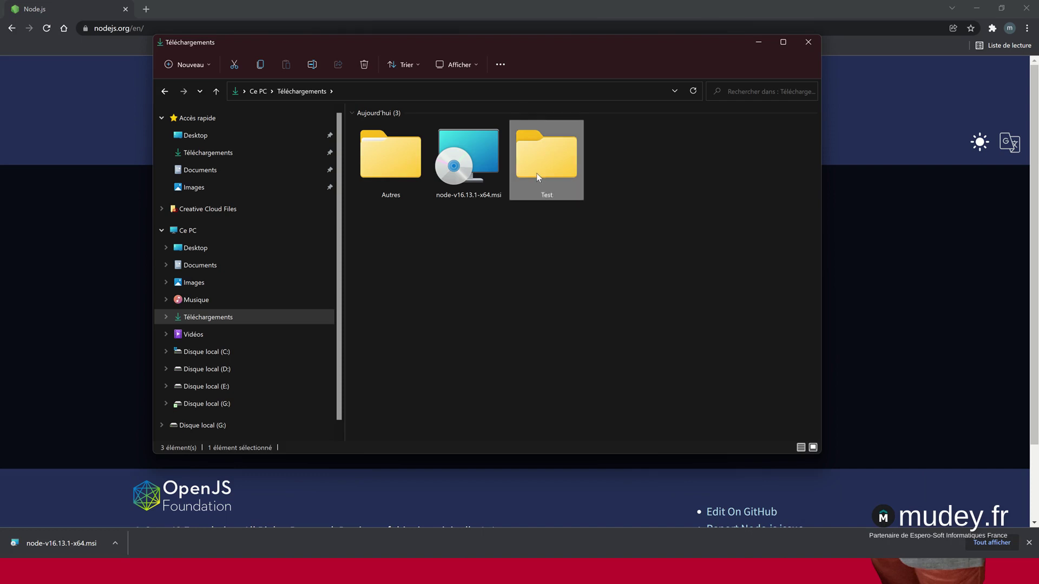
- Open the Test folder in Visual Studio Code and maximize the editor window
{"action": "double_click", "coordinate": [537, 173]}
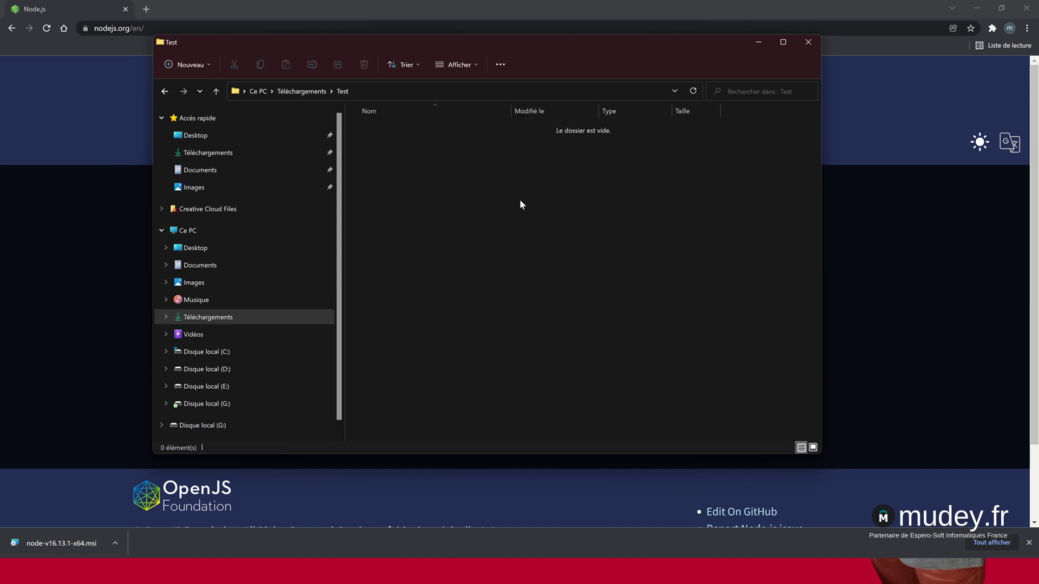
{"action": "right_click", "coordinate": [521, 204]}
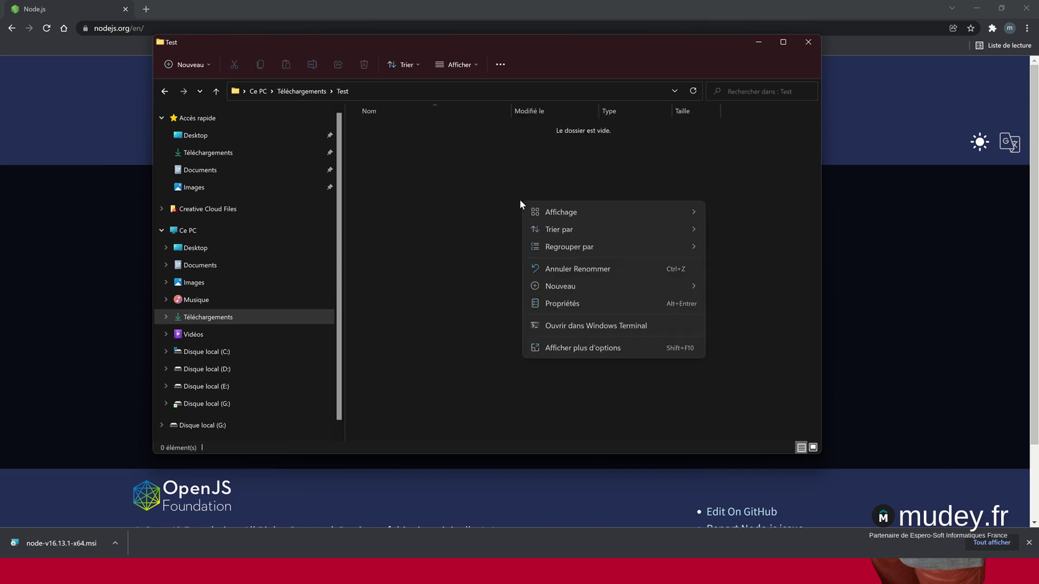
{"action": "left_click", "coordinate": [596, 351]}
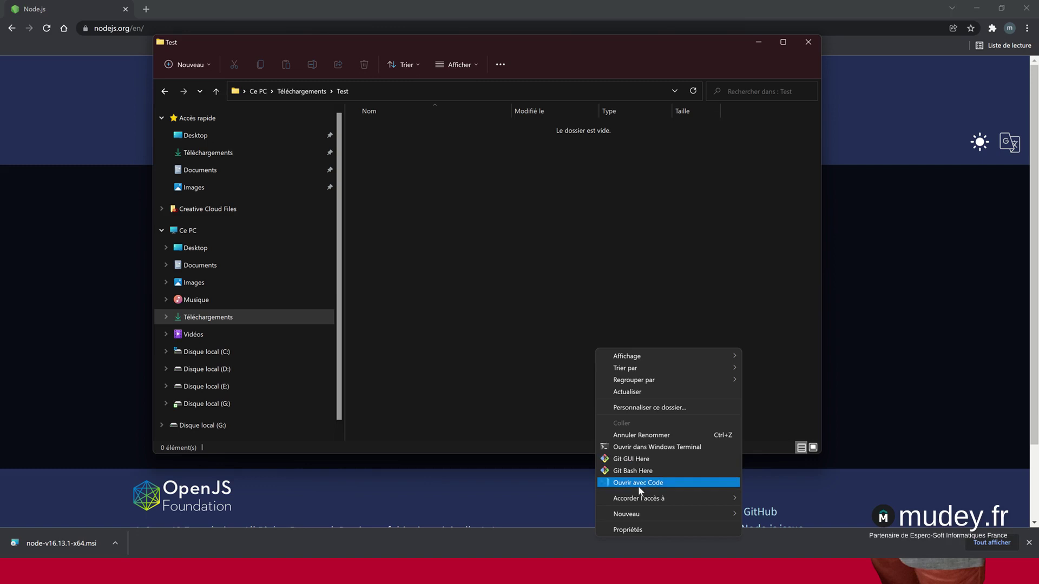
{"action": "left_click", "coordinate": [639, 486]}
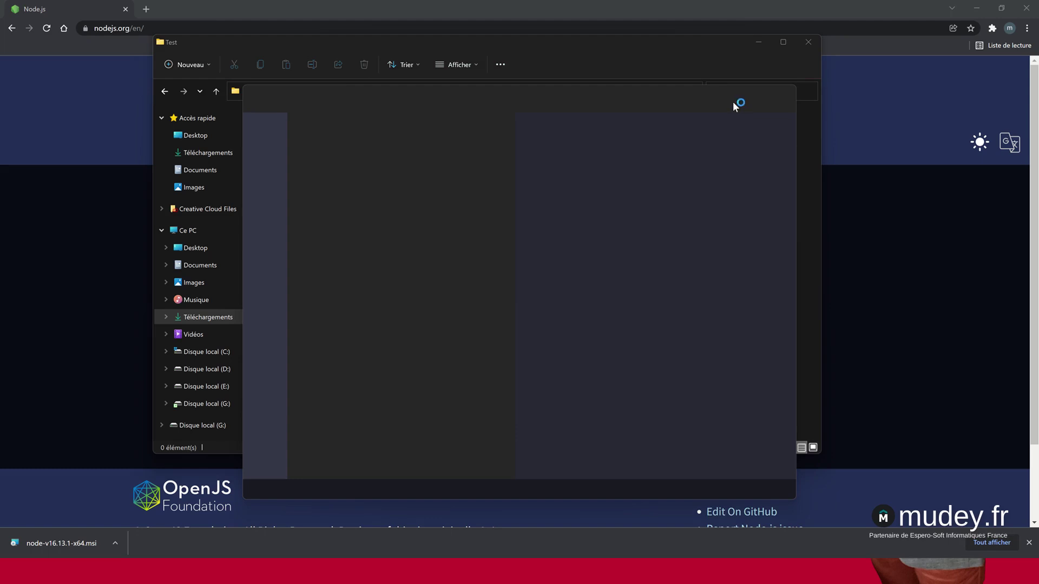
{"action": "left_click", "coordinate": [730, 100]}
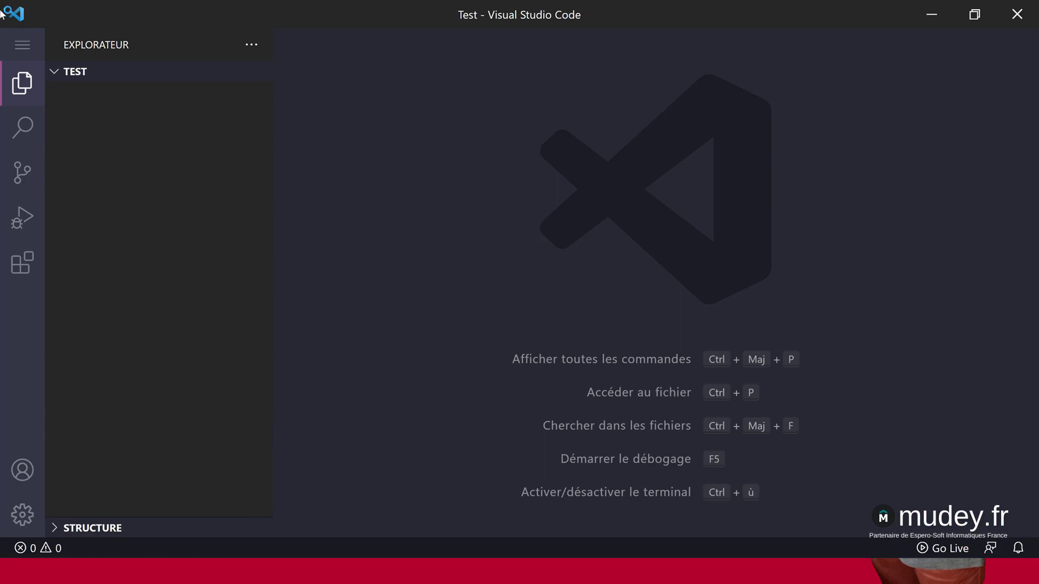
- Turn on the display of the menu bar in the editor's appearance options
{"action": "left_click", "coordinate": [12, 39]}
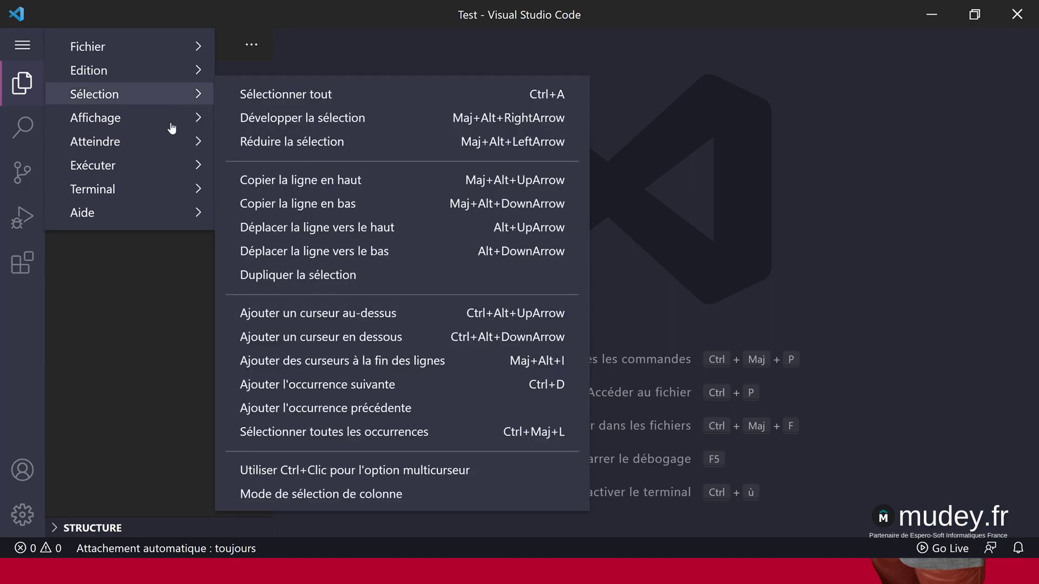
{"action": "mouse_move", "coordinate": [214, 119]}
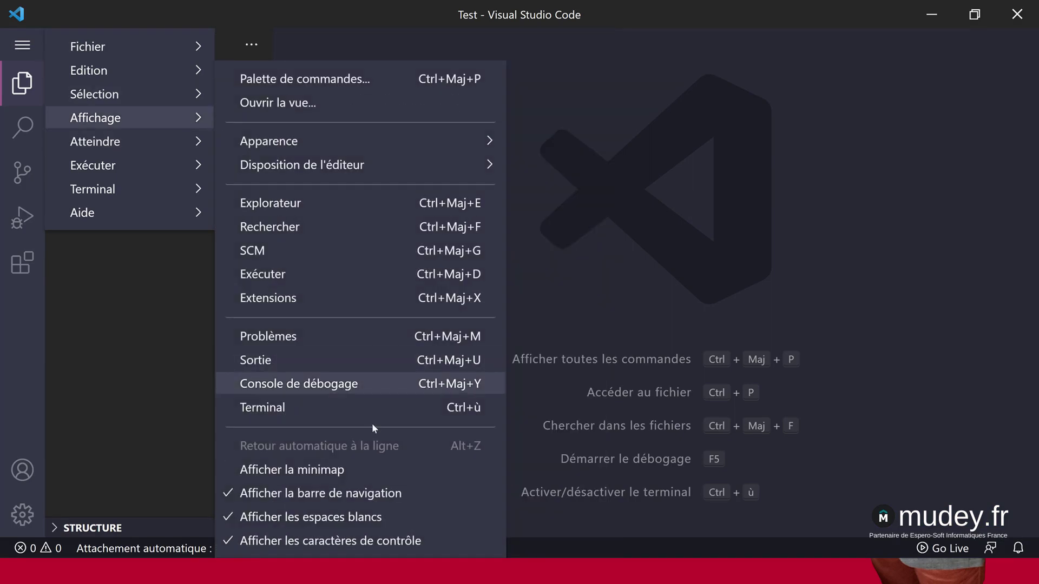
{"action": "mouse_move", "coordinate": [424, 142]}
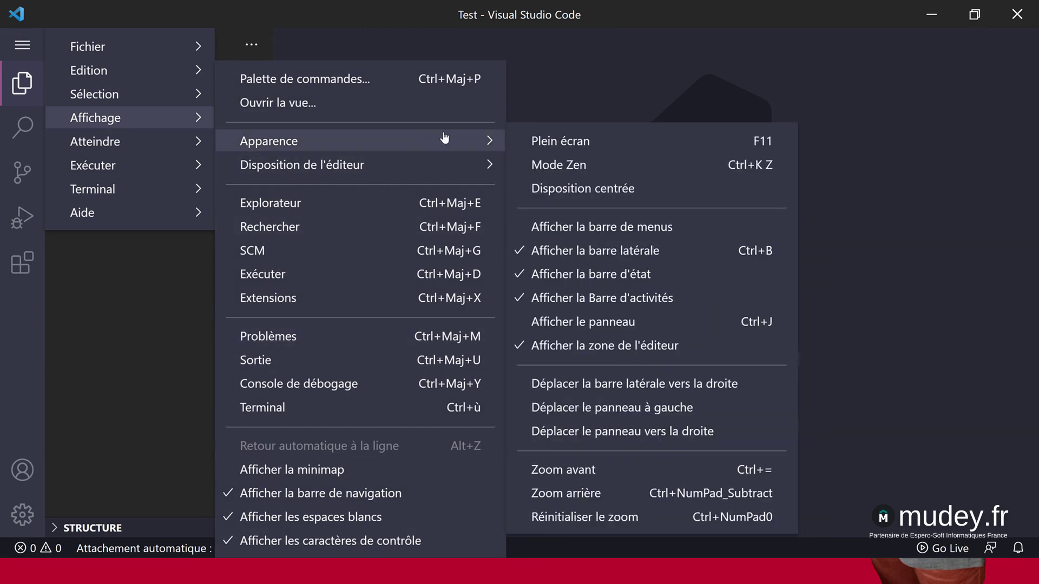
{"action": "left_click", "coordinate": [612, 226]}
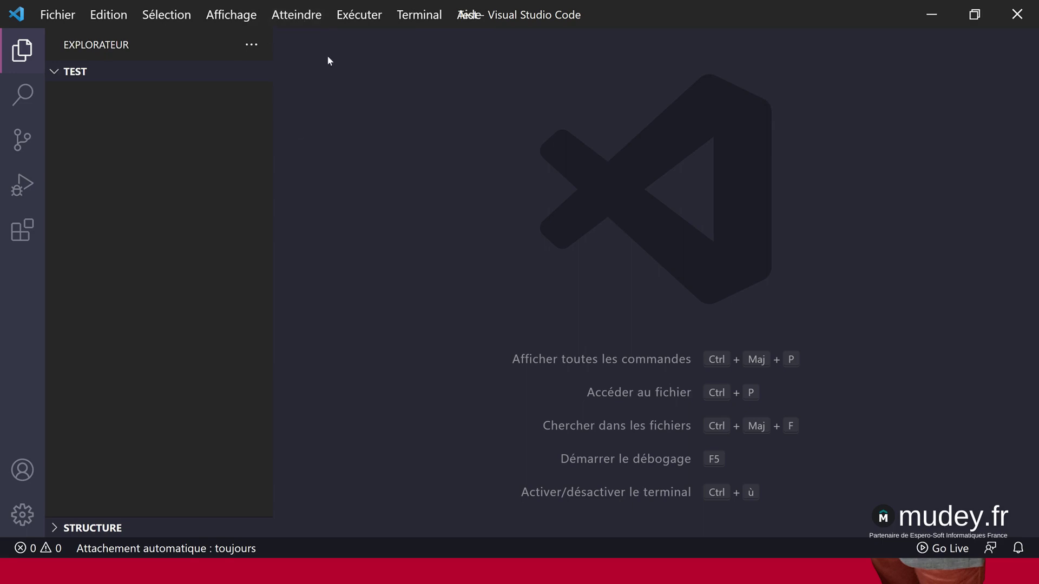
- Open a new integrated terminal and expand it over the whole editor area with the Explorer side bar hidden
{"action": "left_click", "coordinate": [416, 20]}
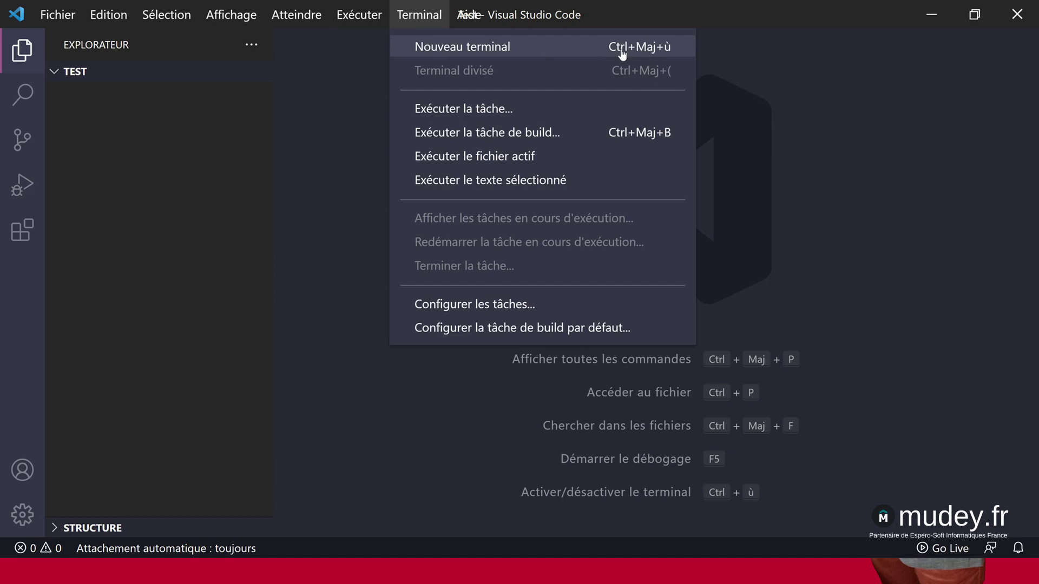
{"action": "left_click", "coordinate": [666, 53]}
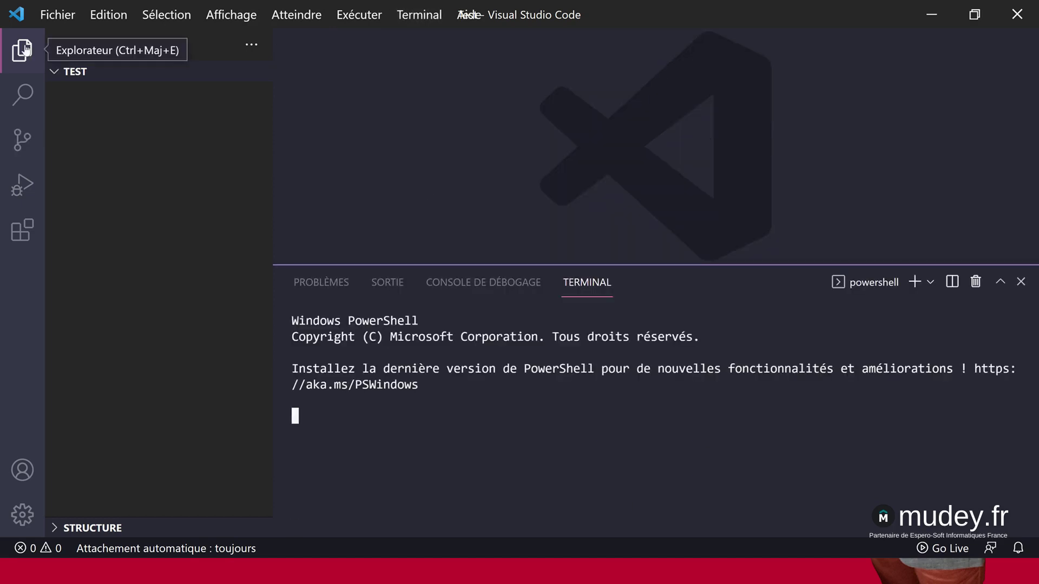
{"action": "left_click", "coordinate": [25, 50]}
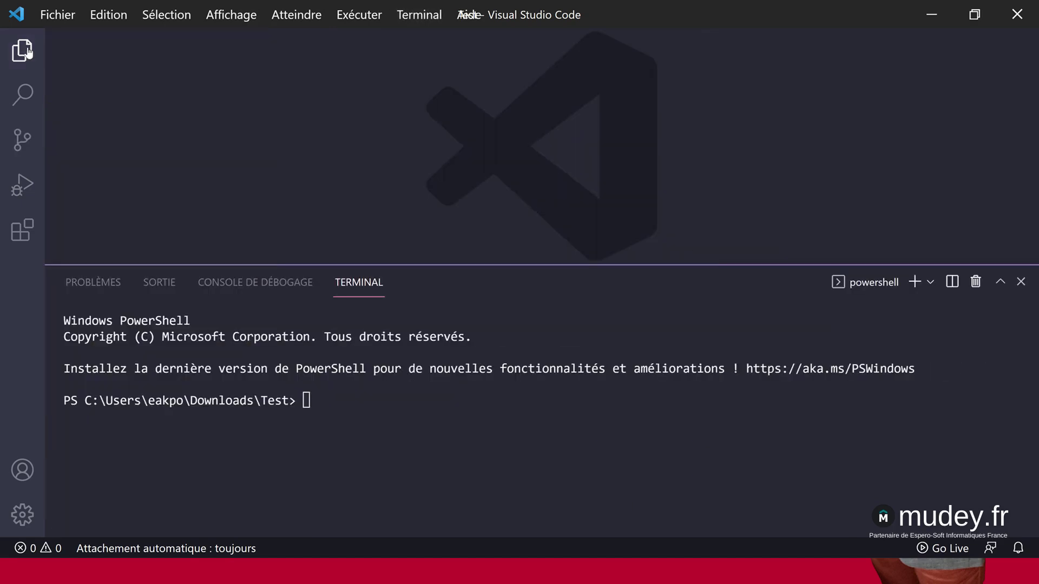
{"action": "left_click", "coordinate": [1002, 283]}
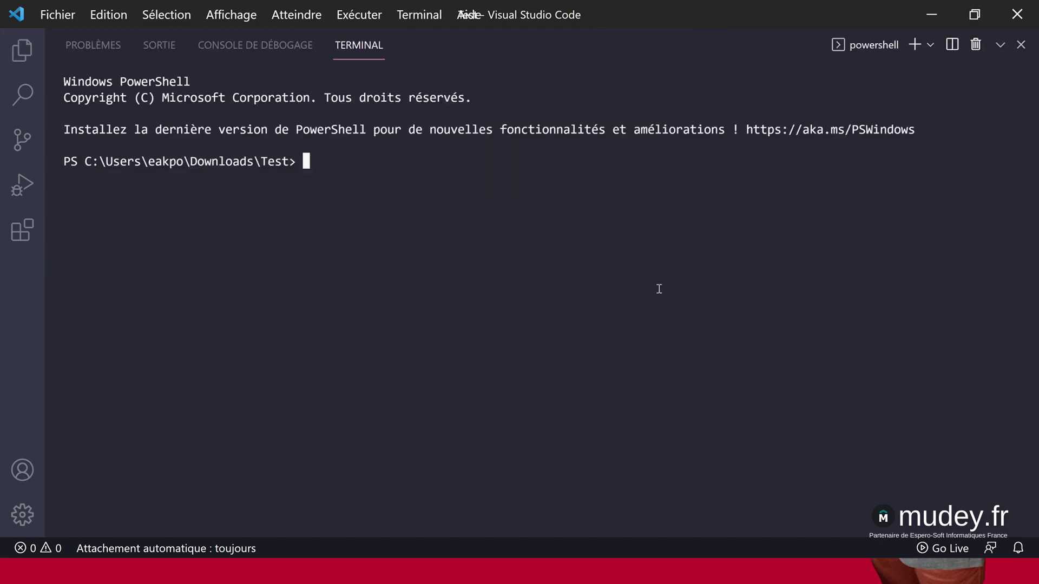
- Check the Node.js version in the integrated terminal with node -v and highlight the version number
{"action": "type", "text": "node -v"}
{"action": "key", "text": "Return"}
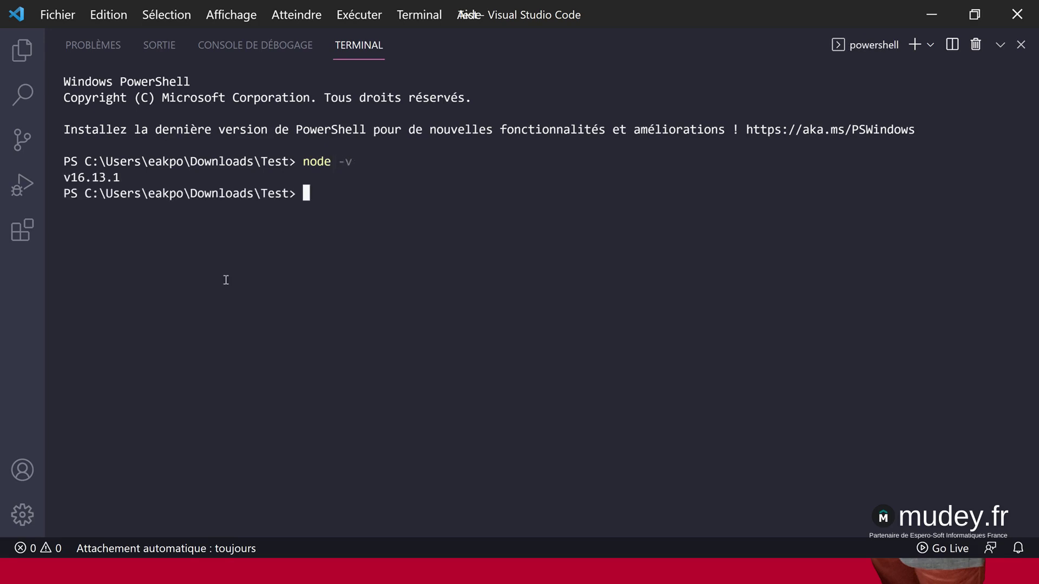
{"action": "left_click_drag", "start_coordinate": [141, 179], "coordinate": [79, 180]}
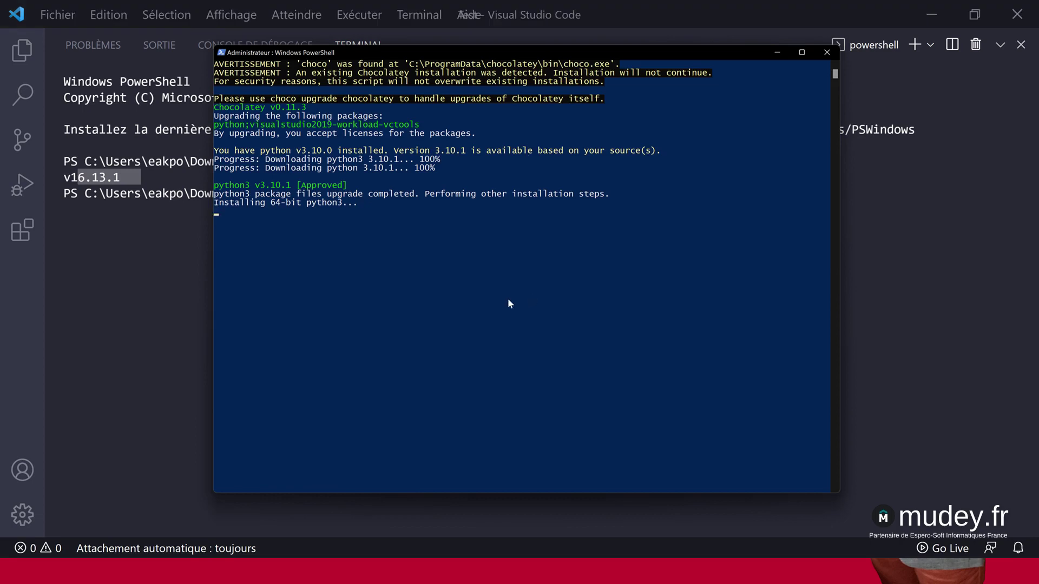
{"action": "left_click", "coordinate": [85, 265]}
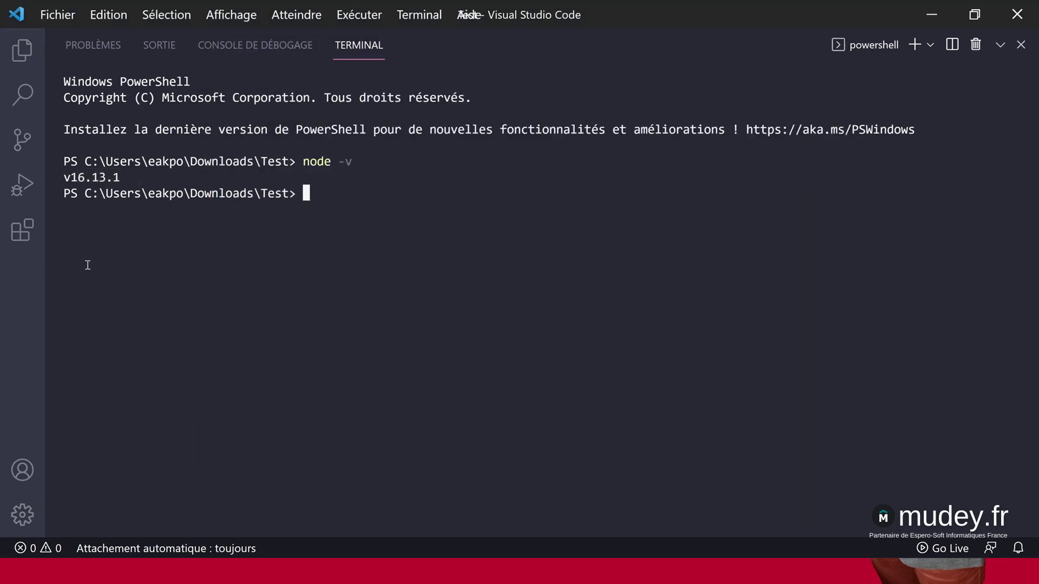
- Close the terminal panel and Visual Studio Code, and minimize the browser showing the Node.js site
{"action": "left_click", "coordinate": [1018, 45]}
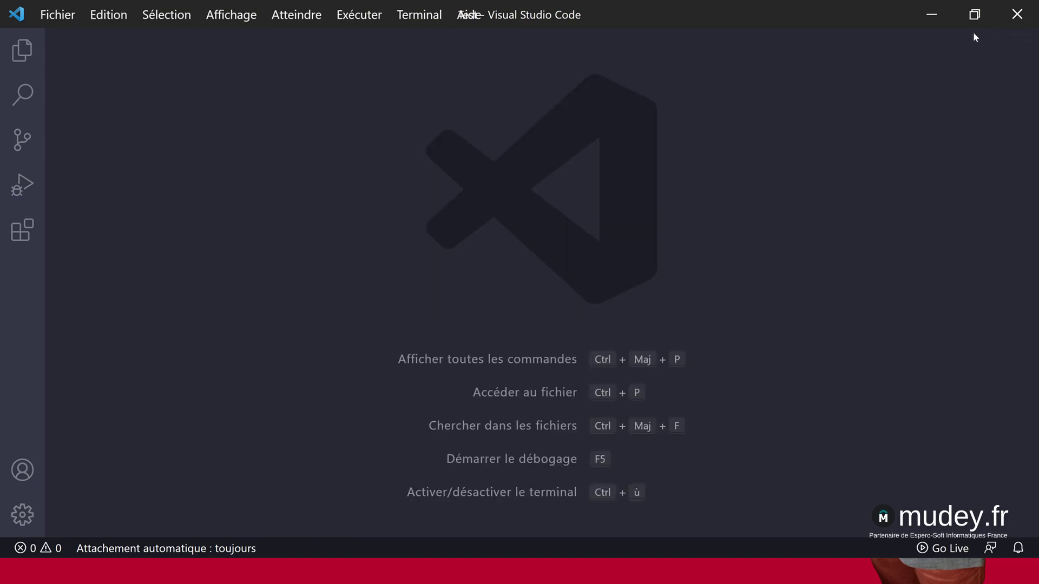
{"action": "left_click", "coordinate": [1017, 15]}
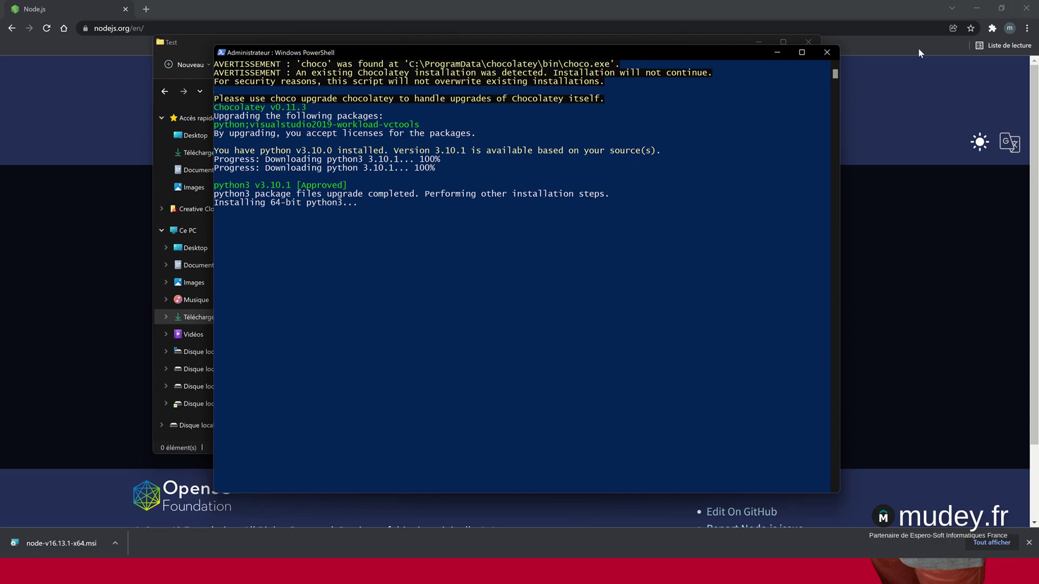
{"action": "left_click", "coordinate": [974, 7]}
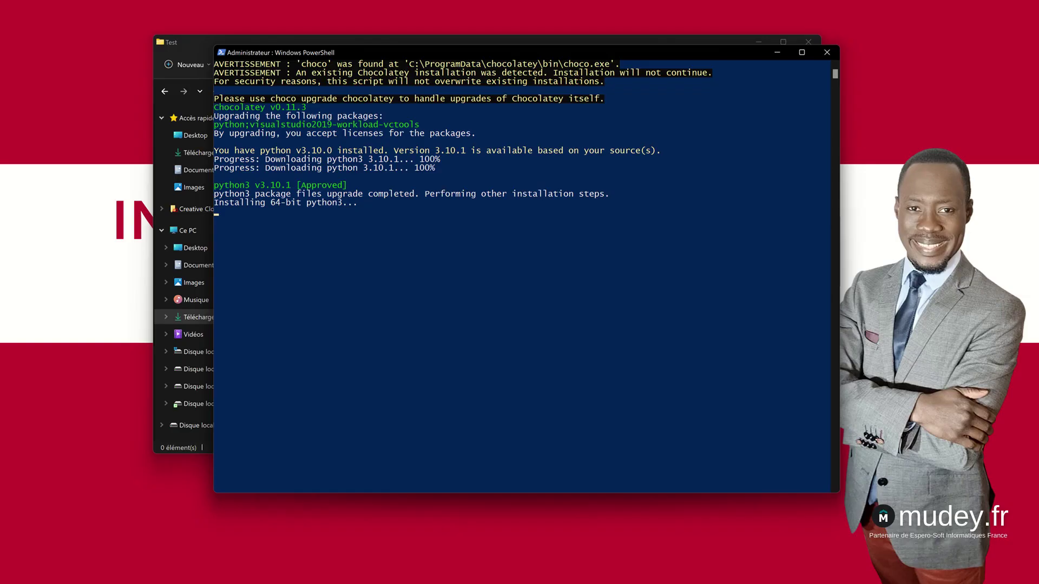